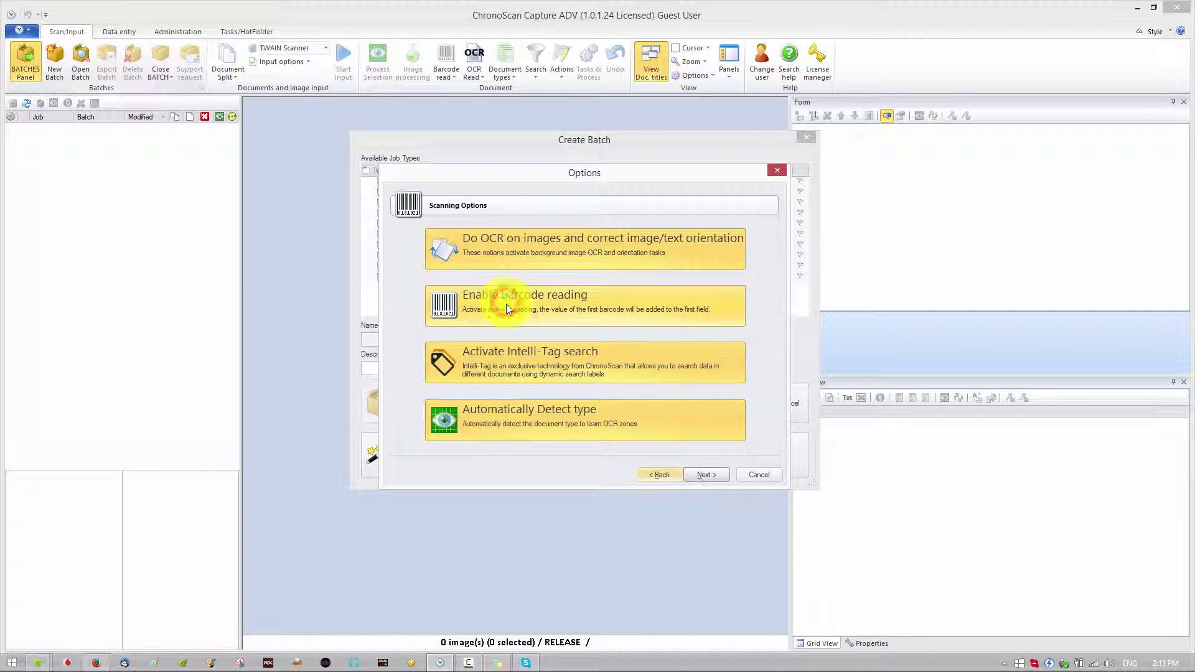
Step: Uncheck Intelli-Tag search and Automatically Detect type, leaving OCR and barcode reading enabled
{"action": "left_click", "coordinate": [537, 367]}
{"action": "left_click", "coordinate": [485, 418]}
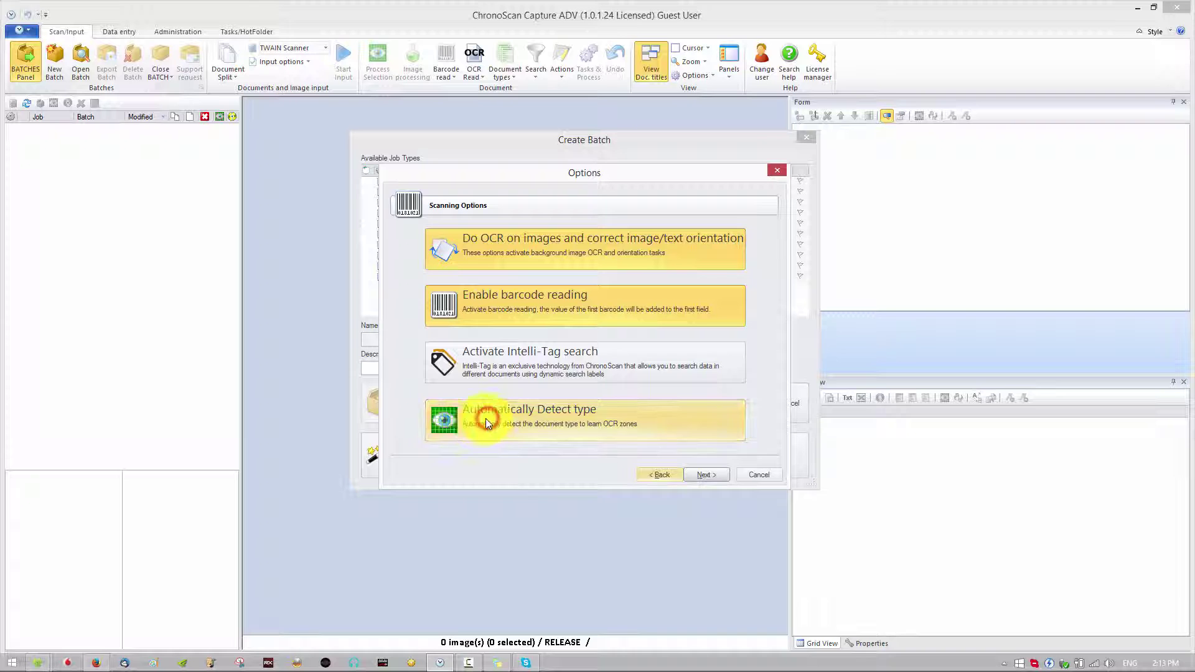
Step: Choose Single Image Documents as the document split mode and continue to Data Fields
{"action": "left_click", "coordinate": [704, 479]}
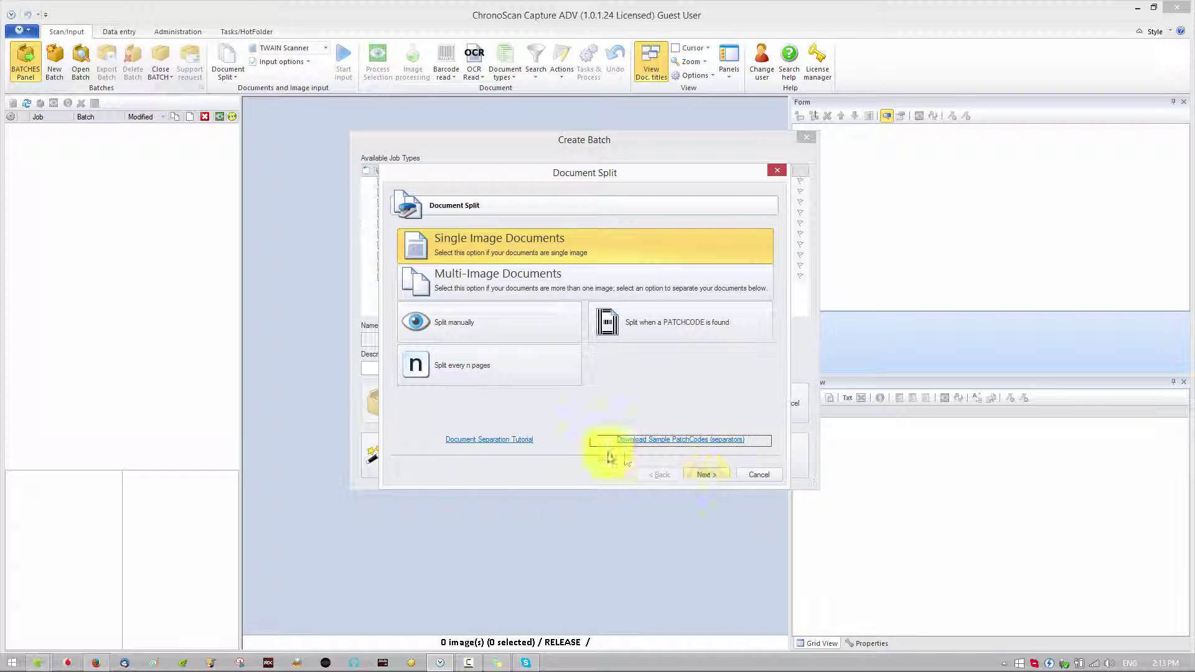
{"action": "left_click", "coordinate": [451, 242]}
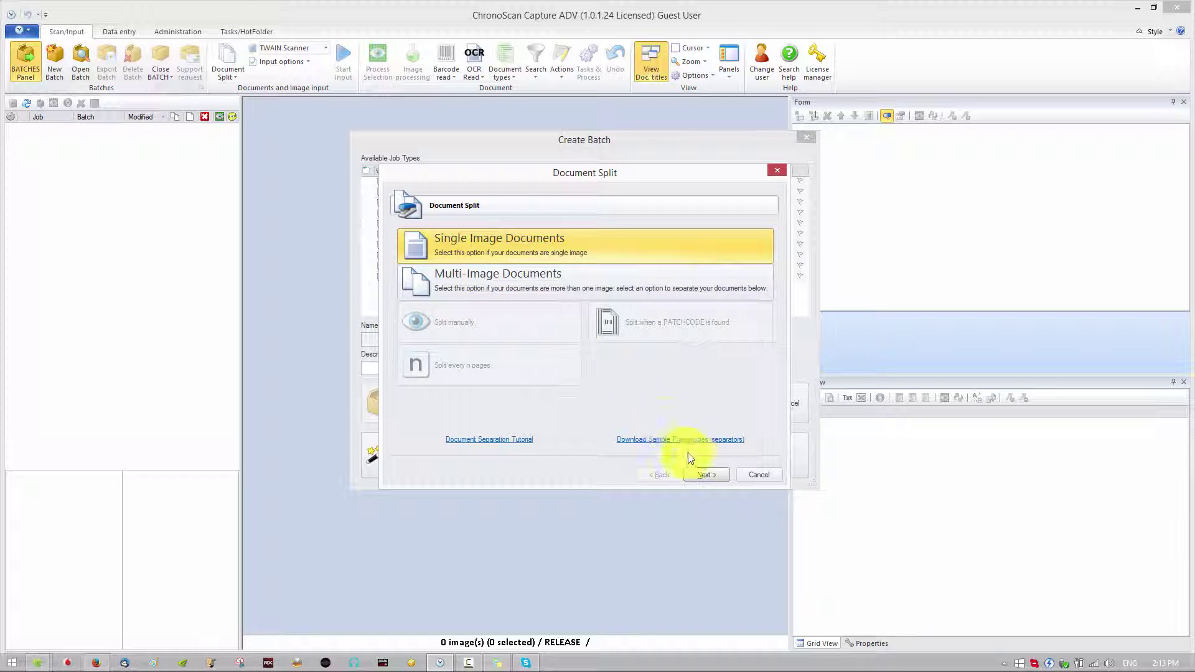
{"action": "left_click", "coordinate": [706, 475]}
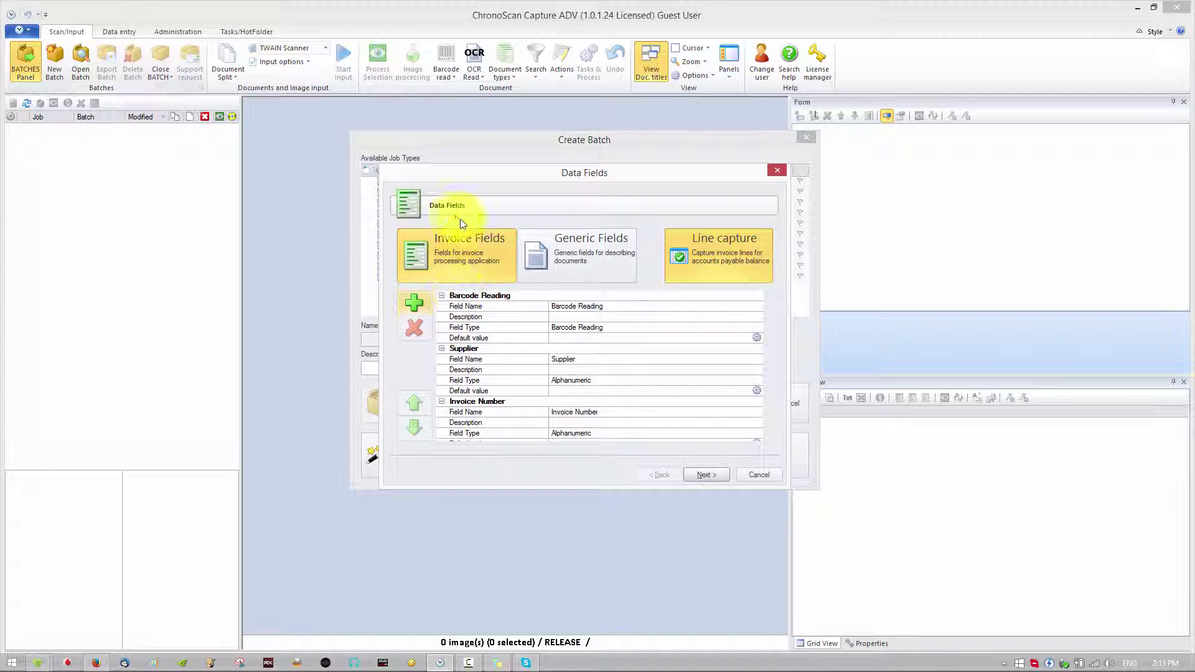
Step: Switch the job to Generic Fields and check the Barcode Reading and Scan Date fields
{"action": "left_click", "coordinate": [576, 251]}
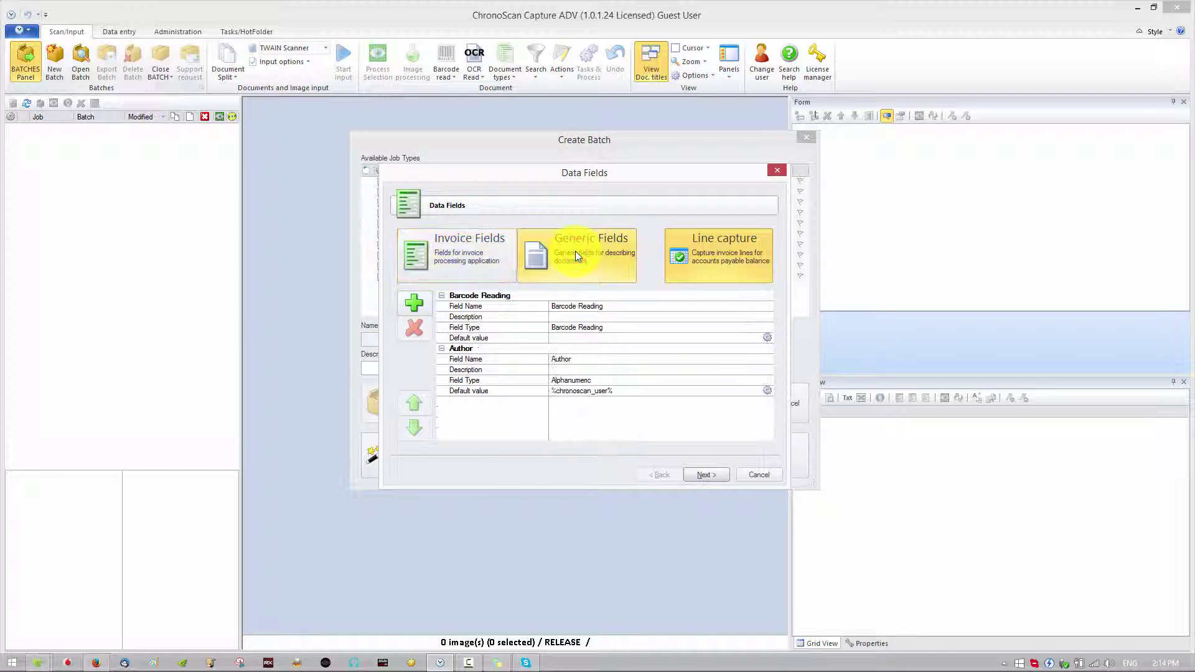
{"action": "left_click_drag", "start_coordinate": [772, 346], "coordinate": [753, 318]}
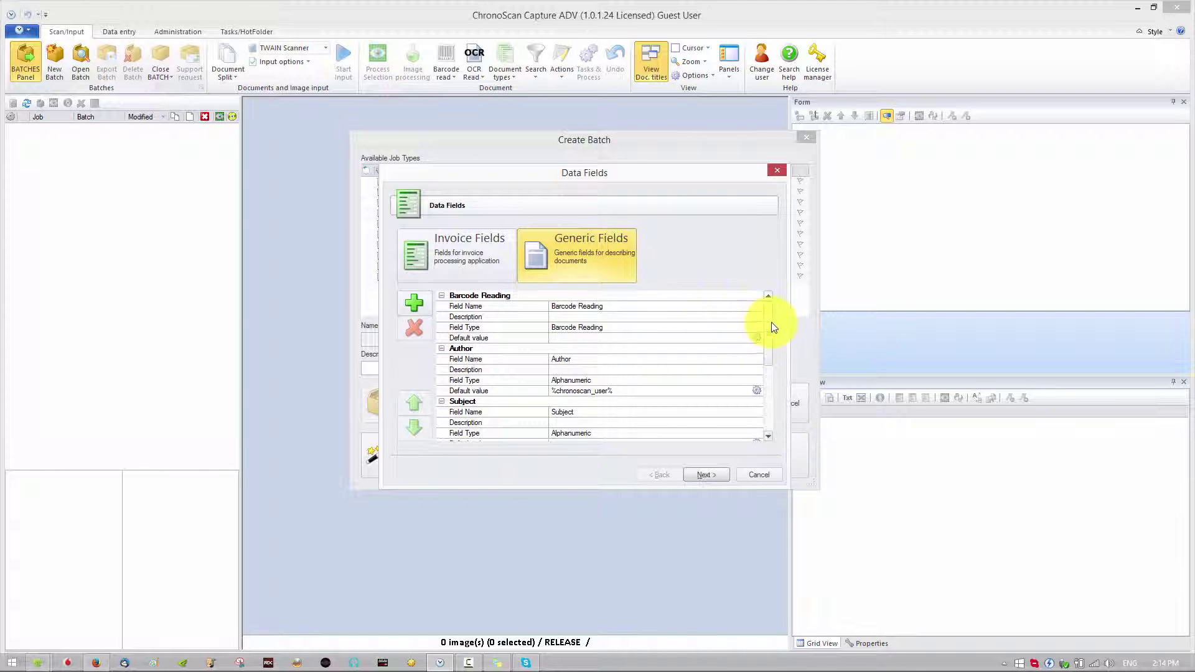
{"action": "left_click", "coordinate": [490, 295]}
{"action": "left_click_drag", "start_coordinate": [767, 332], "coordinate": [707, 320]}
{"action": "left_click", "coordinate": [470, 370]}
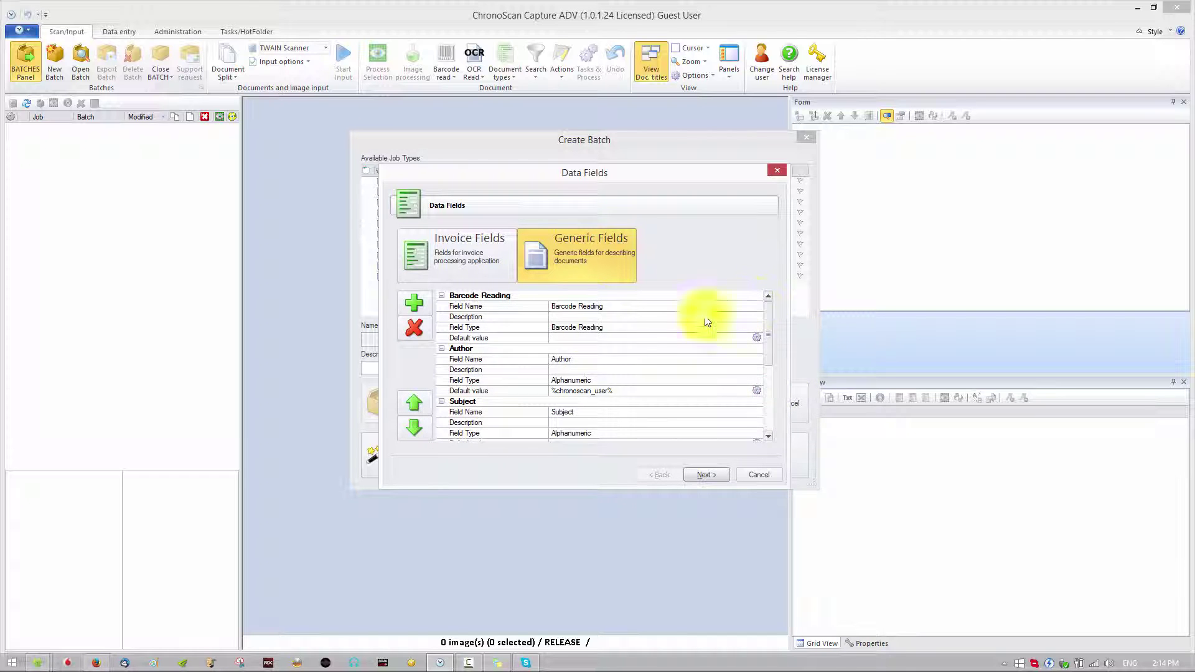
Step: Delete the Author, Subject and Keywords fields from the job
{"action": "left_click", "coordinate": [477, 353]}
{"action": "left_click", "coordinate": [414, 328]}
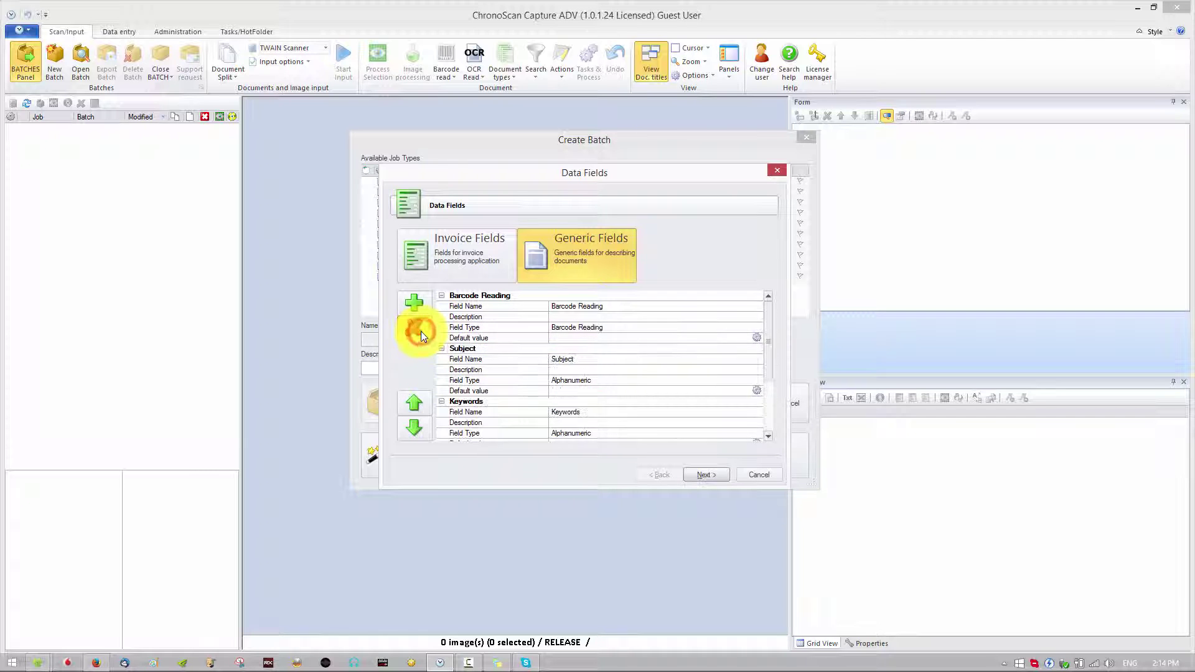
{"action": "left_click", "coordinate": [475, 350]}
{"action": "left_click", "coordinate": [414, 328]}
{"action": "left_click", "coordinate": [463, 349]}
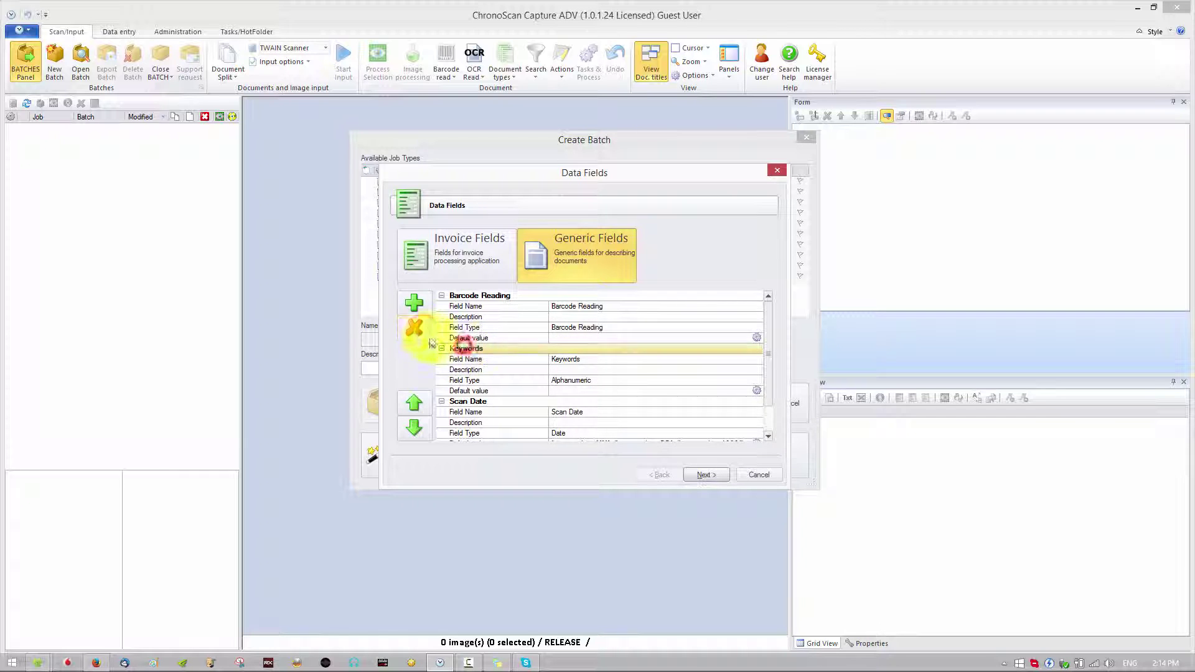
{"action": "left_click", "coordinate": [414, 328]}
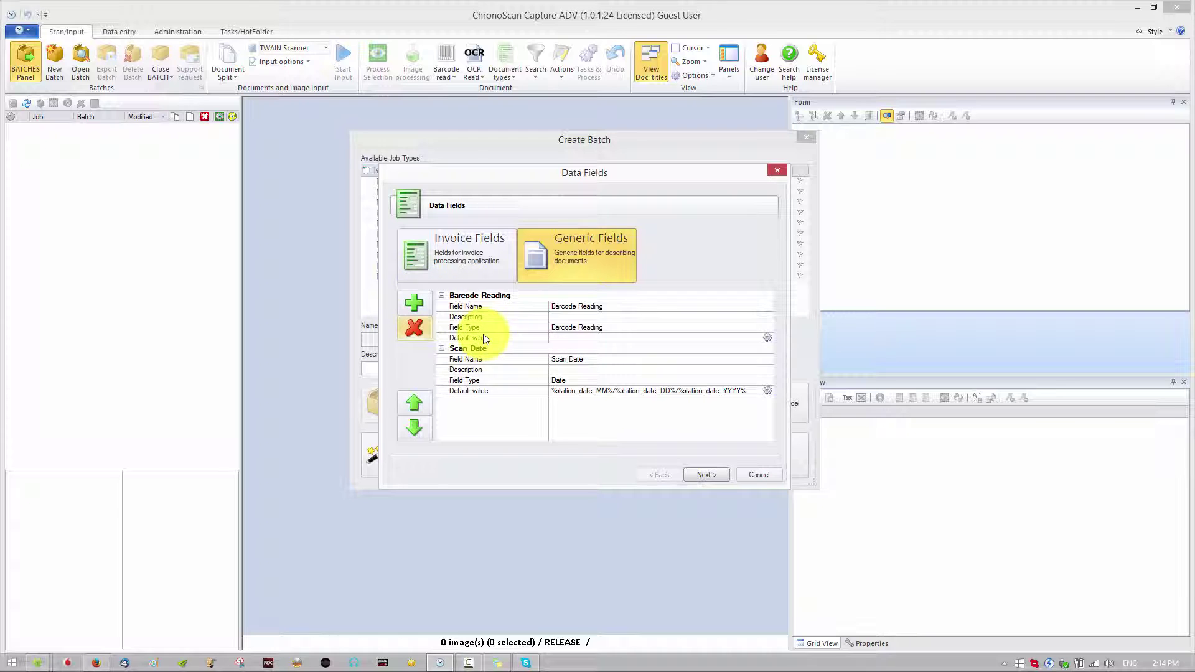
Step: Keep Disk and PDF output, review the summary, and finish creating BARCOD JOB1
{"action": "left_click", "coordinate": [706, 476]}
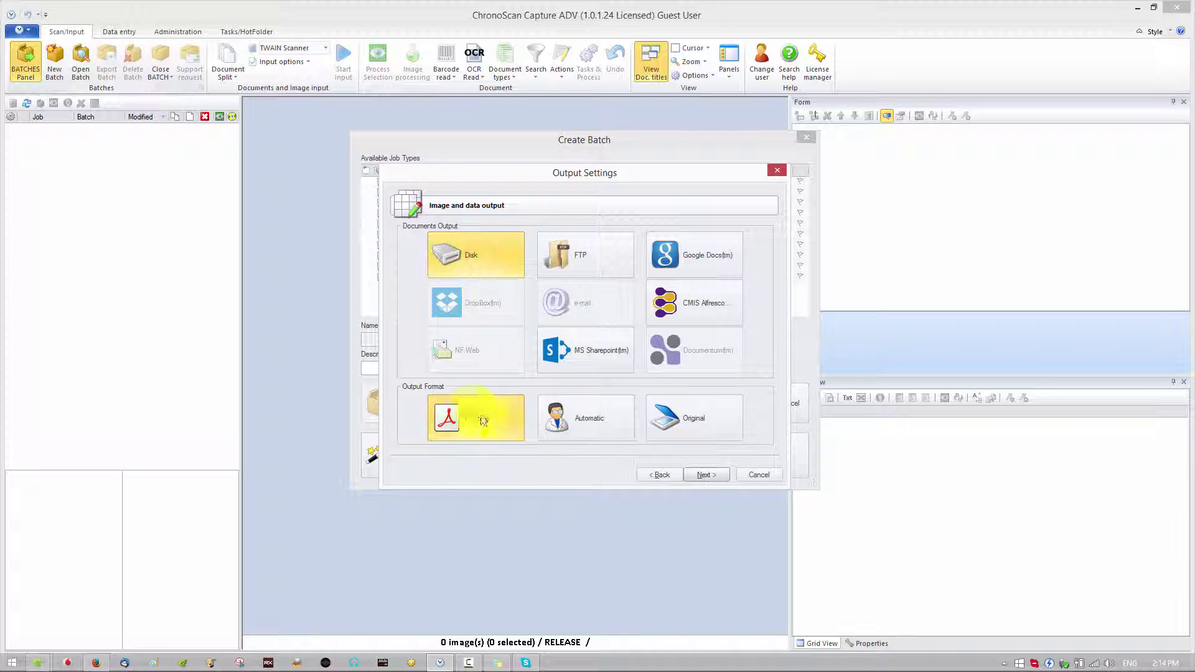
{"action": "left_click", "coordinate": [701, 476]}
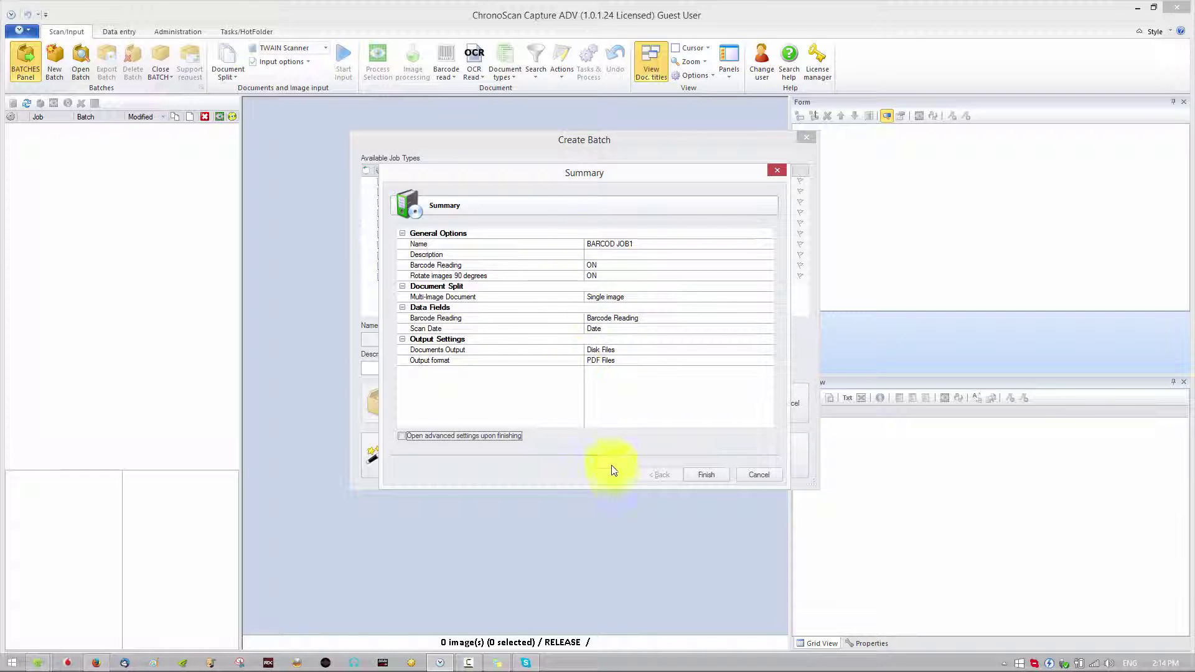
{"action": "left_click", "coordinate": [708, 474]}
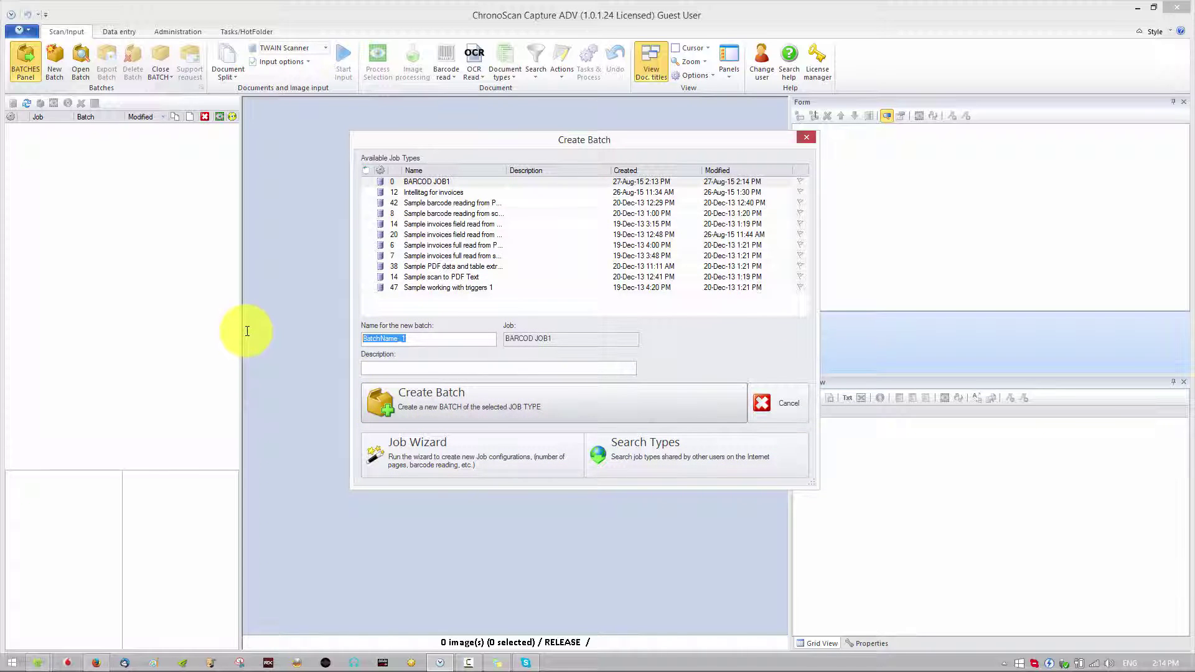
Step: Name the new batch BARCODE BATCH1 and create it from BARCOD JOB1
{"action": "type", "text": "BARCODE BATCH1"}
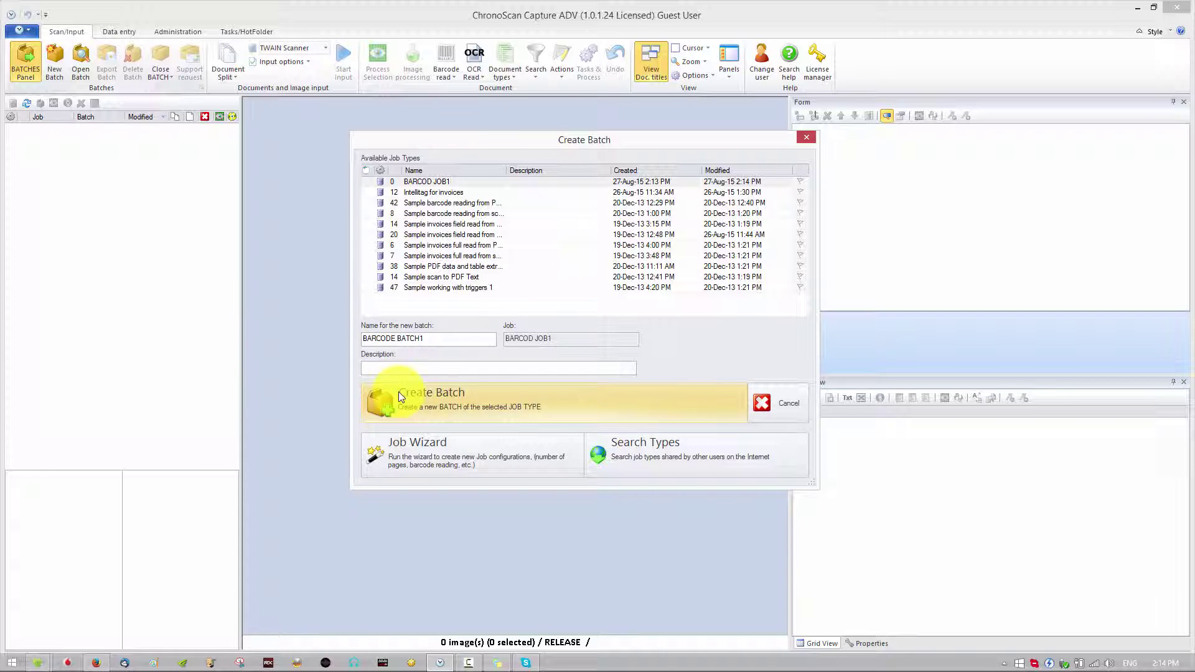
{"action": "left_click", "coordinate": [458, 414]}
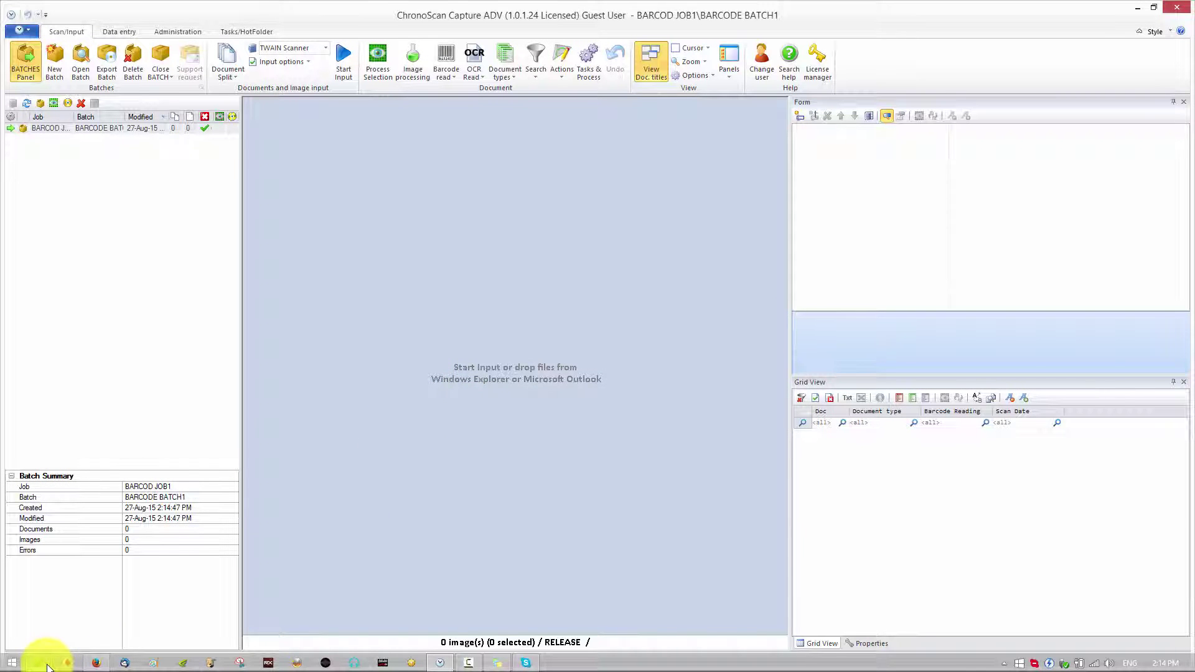
{"action": "mouse_move", "coordinate": [38, 661]}
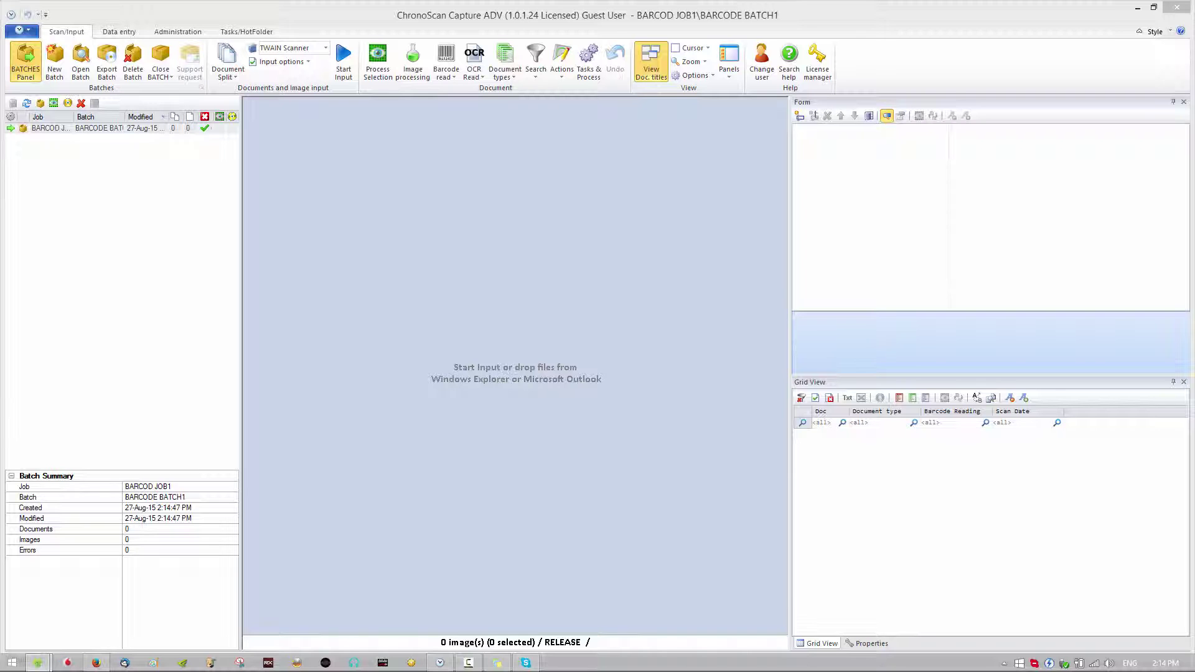
Step: Drag Barcode (1).pdf into the batch, confirm the warning, and import it with Auto detect
{"action": "left_click_drag", "start_coordinate": [627, 429], "coordinate": [490, 278]}
{"action": "left_click", "coordinate": [628, 370]}
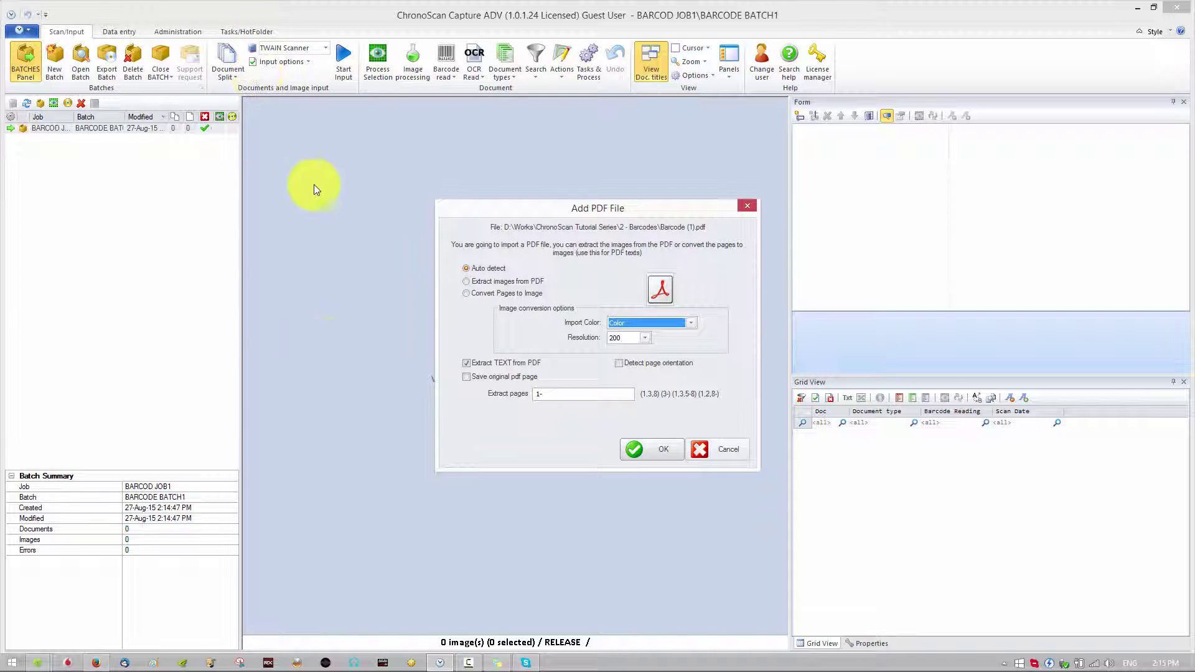
{"action": "left_click", "coordinate": [486, 268]}
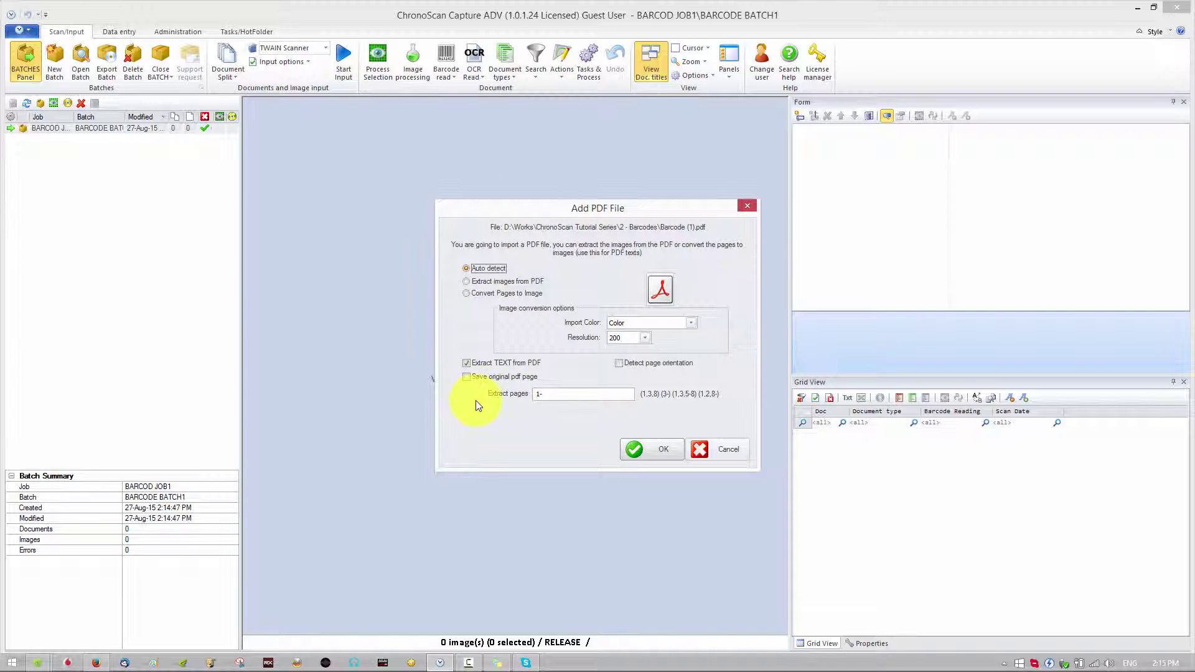
{"action": "left_click", "coordinate": [470, 364]}
{"action": "left_click", "coordinate": [467, 268]}
{"action": "left_click", "coordinate": [629, 451]}
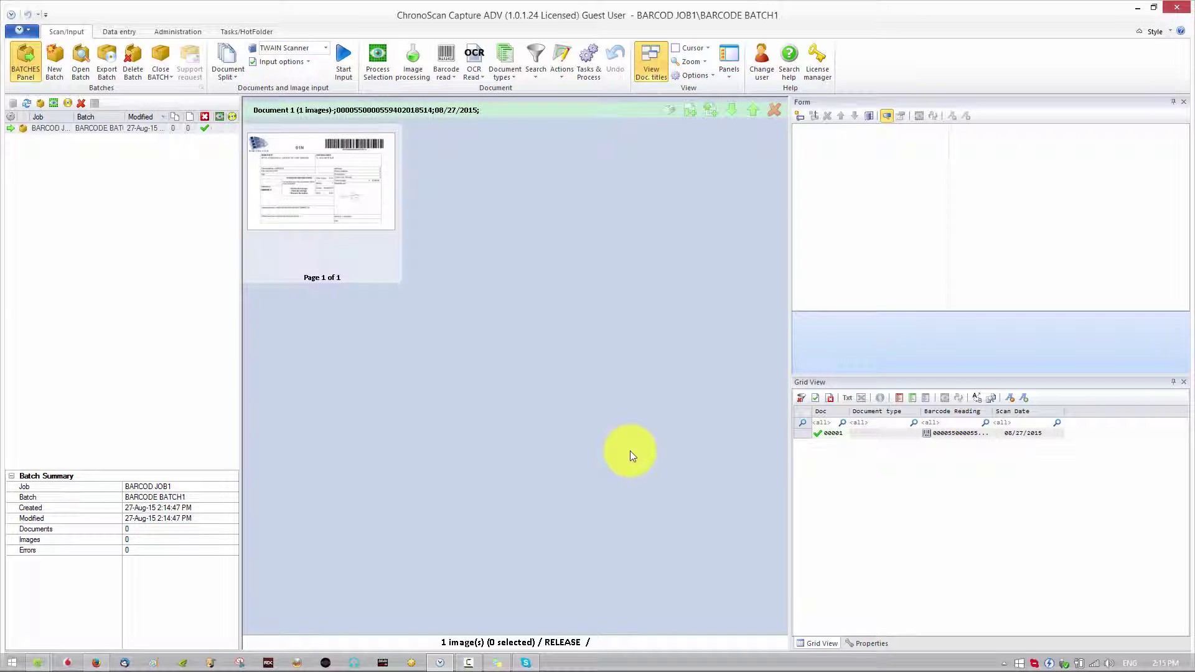
Step: Select Document 1 and inspect its Barcode Reading value in the Form panel
{"action": "left_click", "coordinate": [346, 202]}
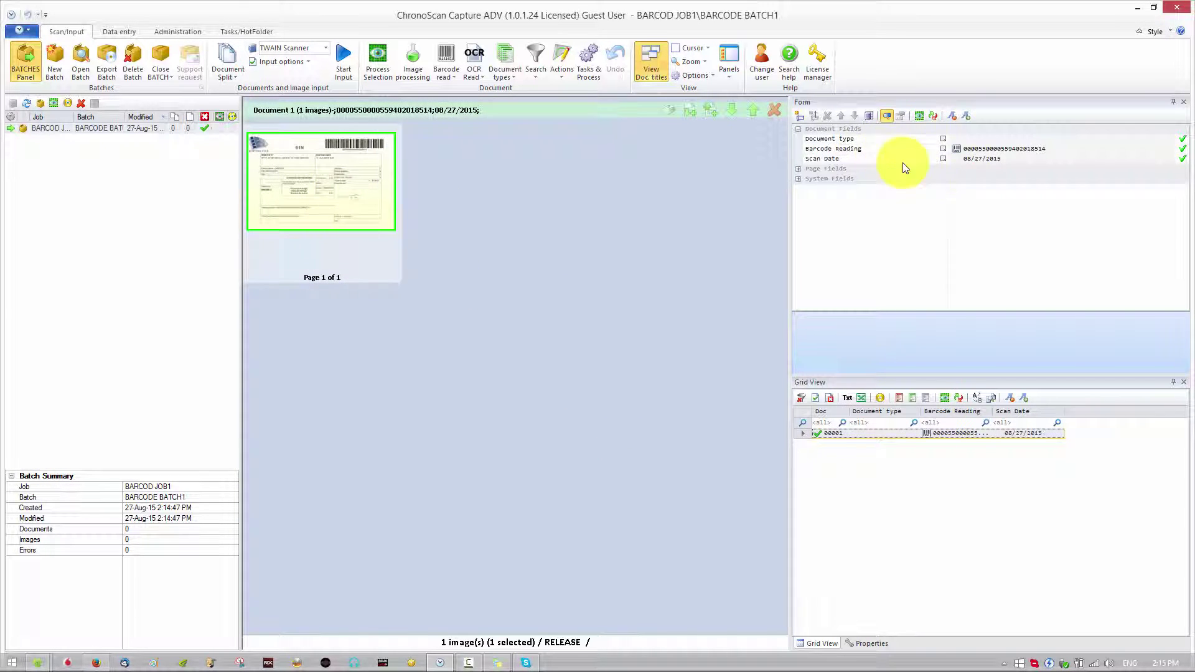
{"action": "left_click", "coordinate": [1027, 150]}
{"action": "left_click_drag", "start_coordinate": [1049, 148], "coordinate": [963, 151]}
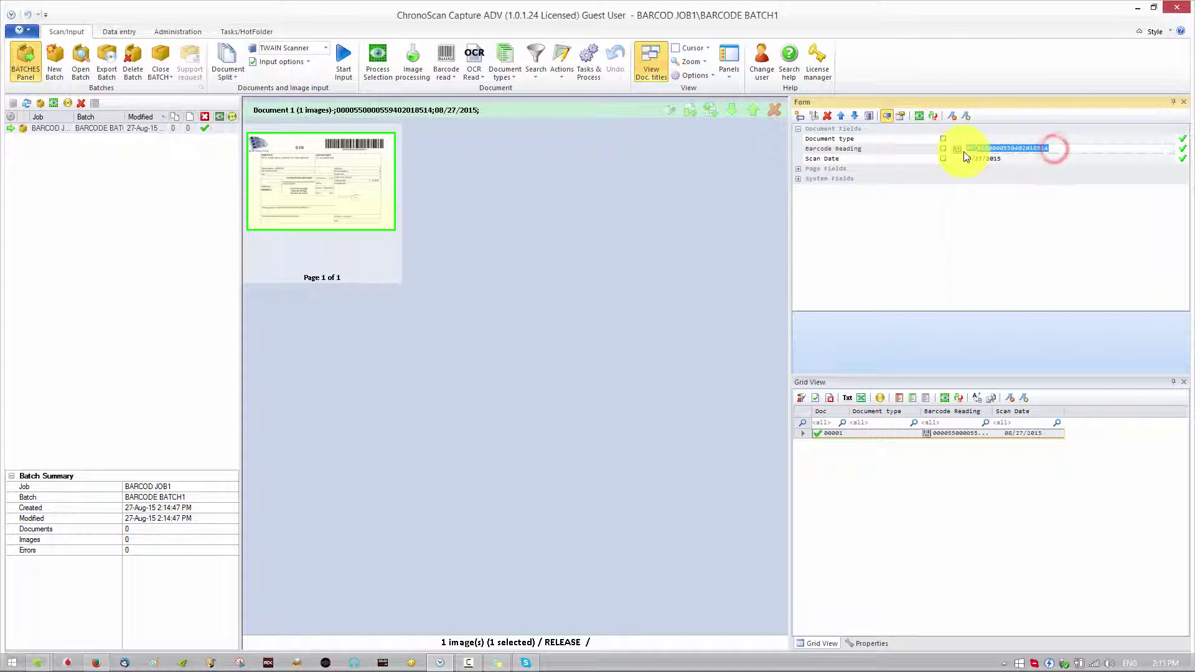
{"action": "left_click", "coordinate": [928, 208]}
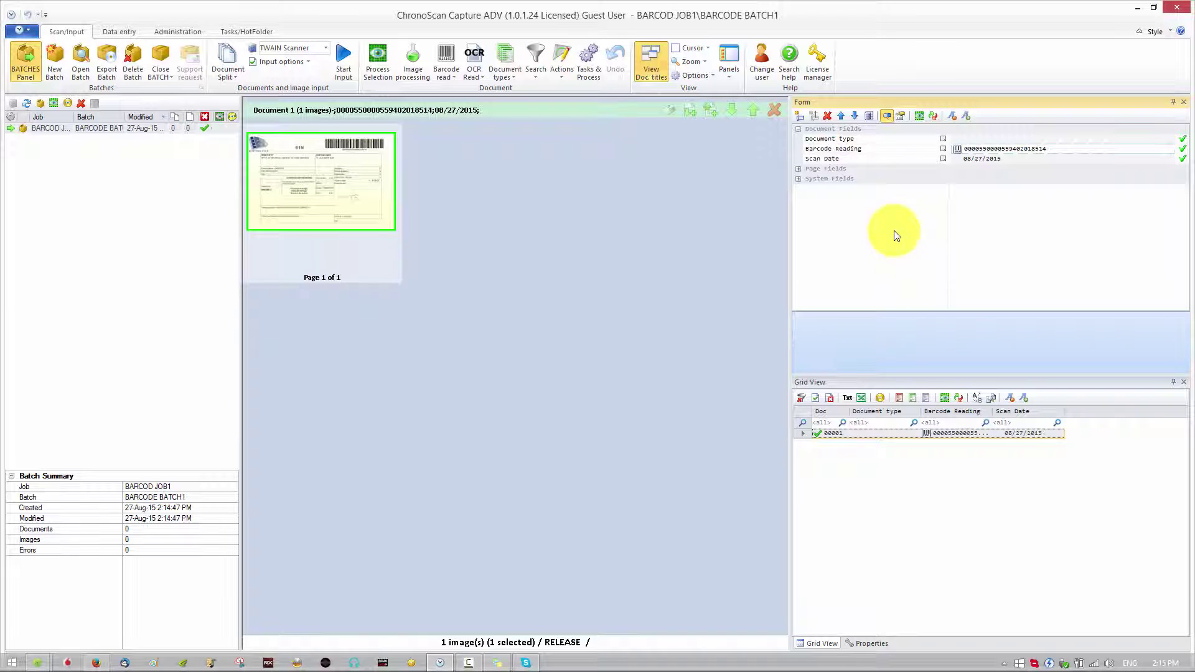
Step: Open Field Properties for the Barcode Reading field
{"action": "right_click", "coordinate": [941, 150]}
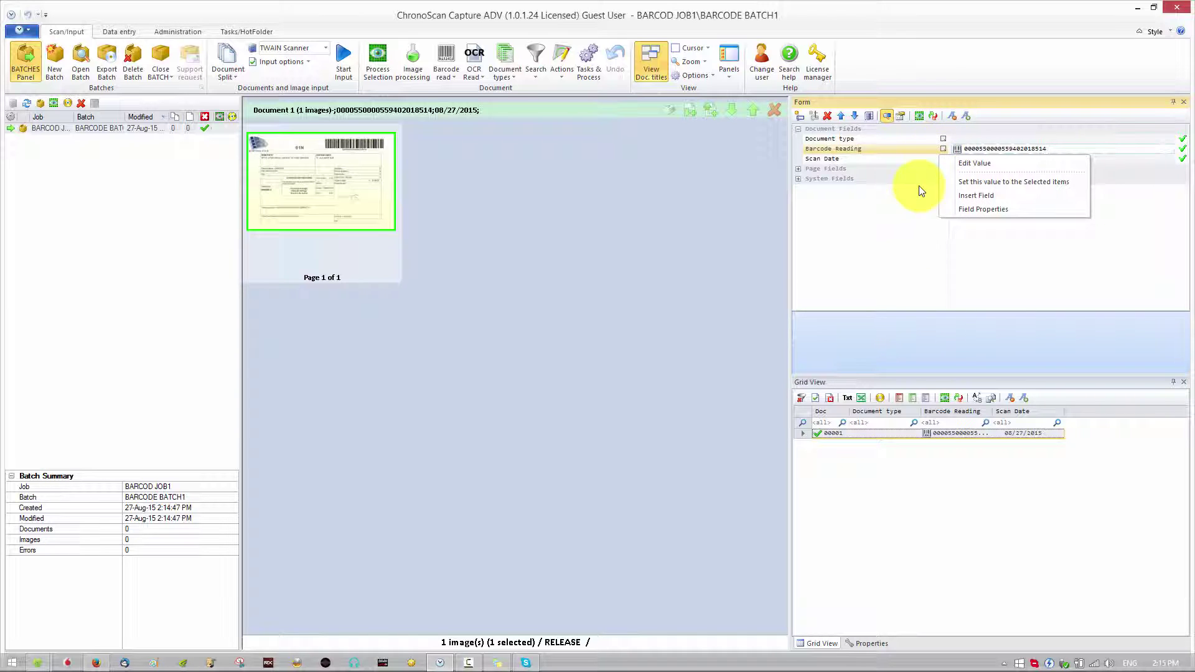
{"action": "left_click", "coordinate": [914, 148]}
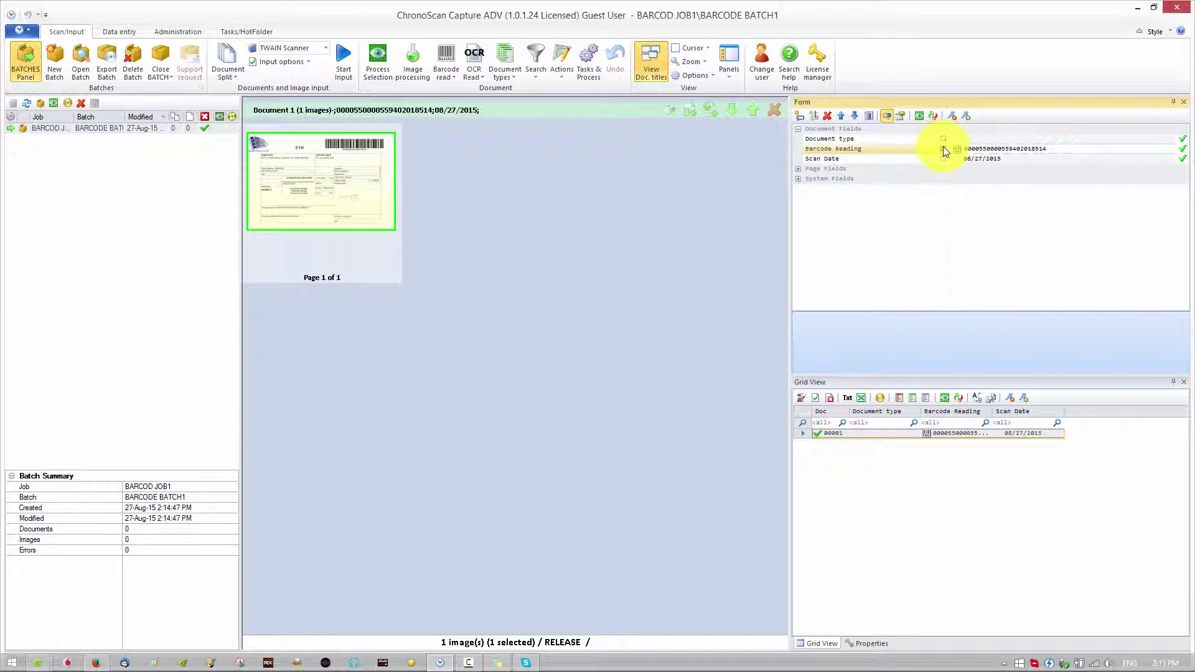
{"action": "right_click", "coordinate": [943, 151]}
{"action": "right_click", "coordinate": [922, 147]}
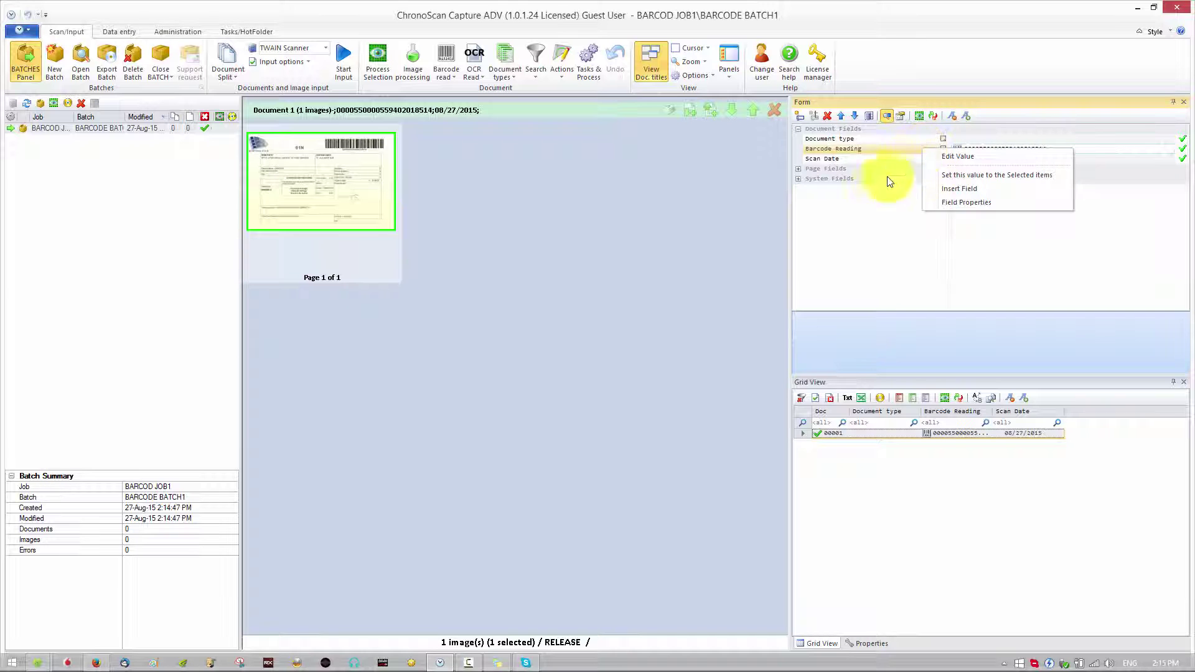
{"action": "left_click", "coordinate": [951, 202]}
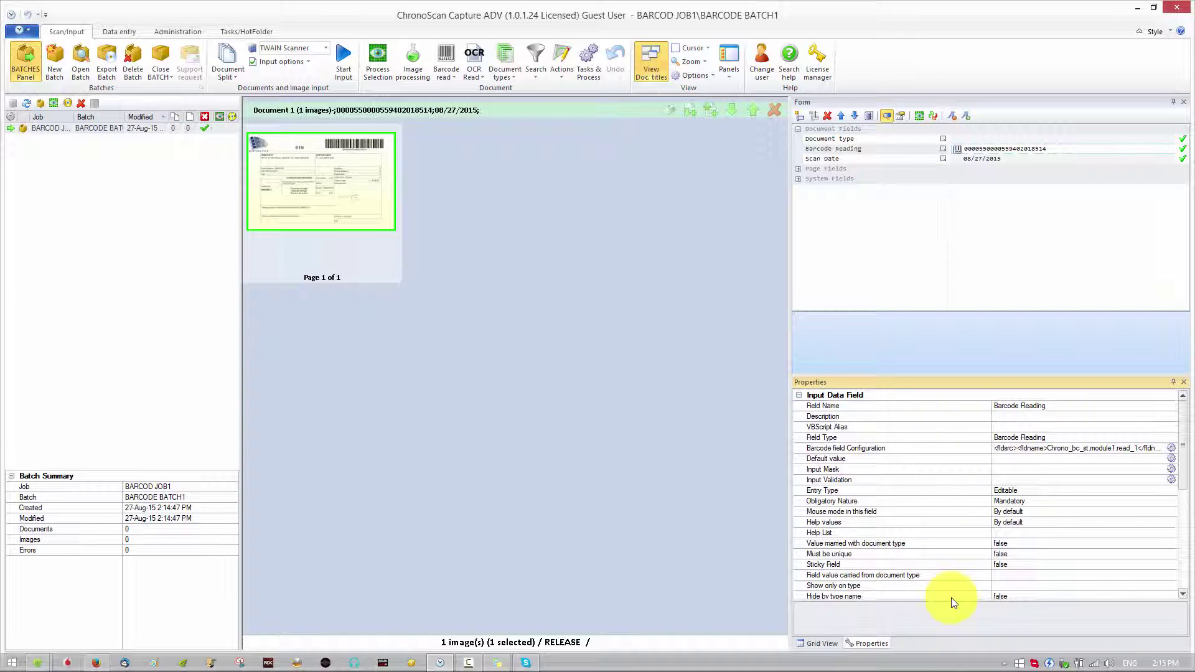
Step: Leave the barcode field's Obligatory Nature on Mandatory and switch to Grid View
{"action": "left_click", "coordinate": [827, 502]}
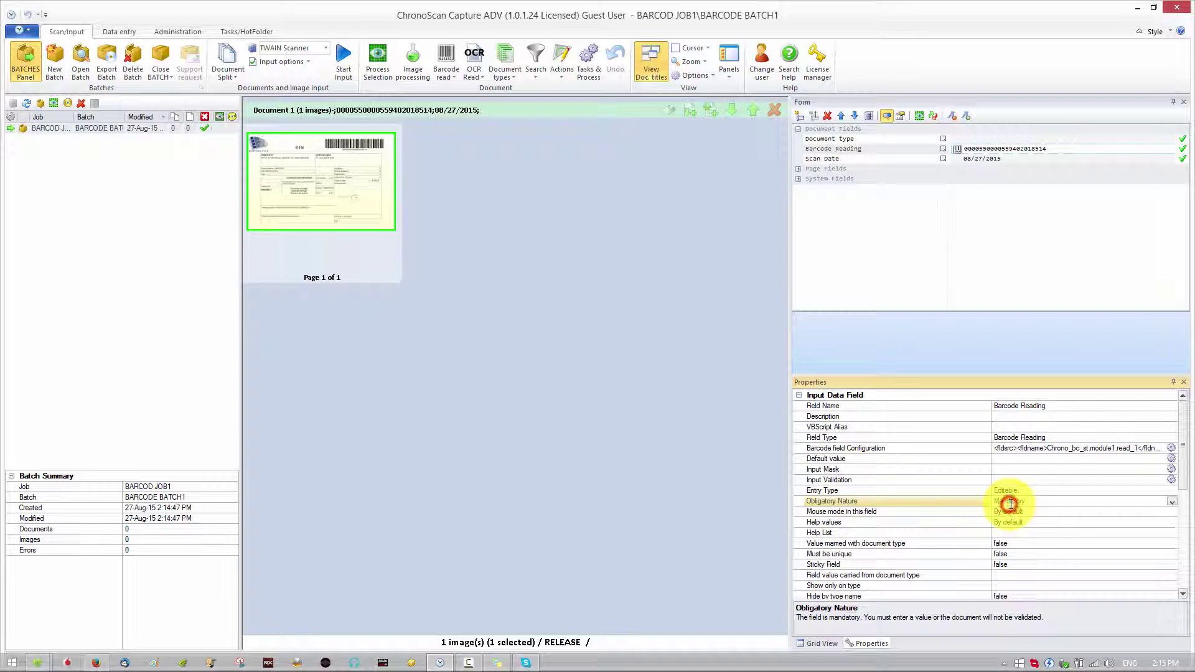
{"action": "left_click", "coordinate": [1168, 500]}
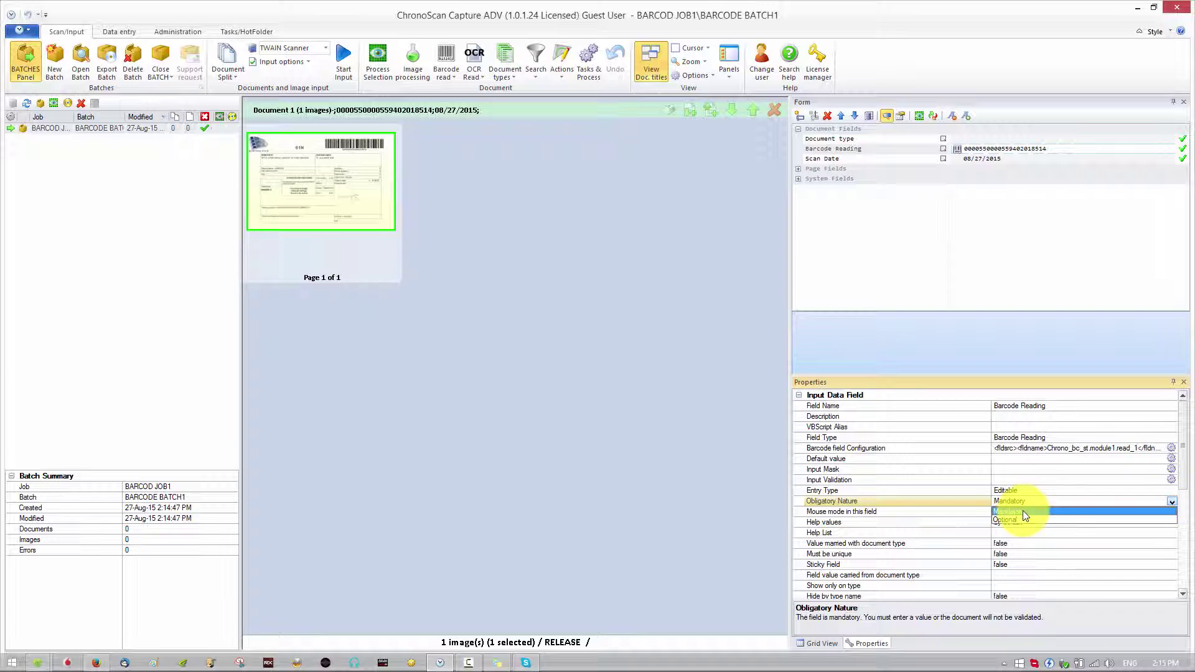
{"action": "left_click", "coordinate": [939, 286]}
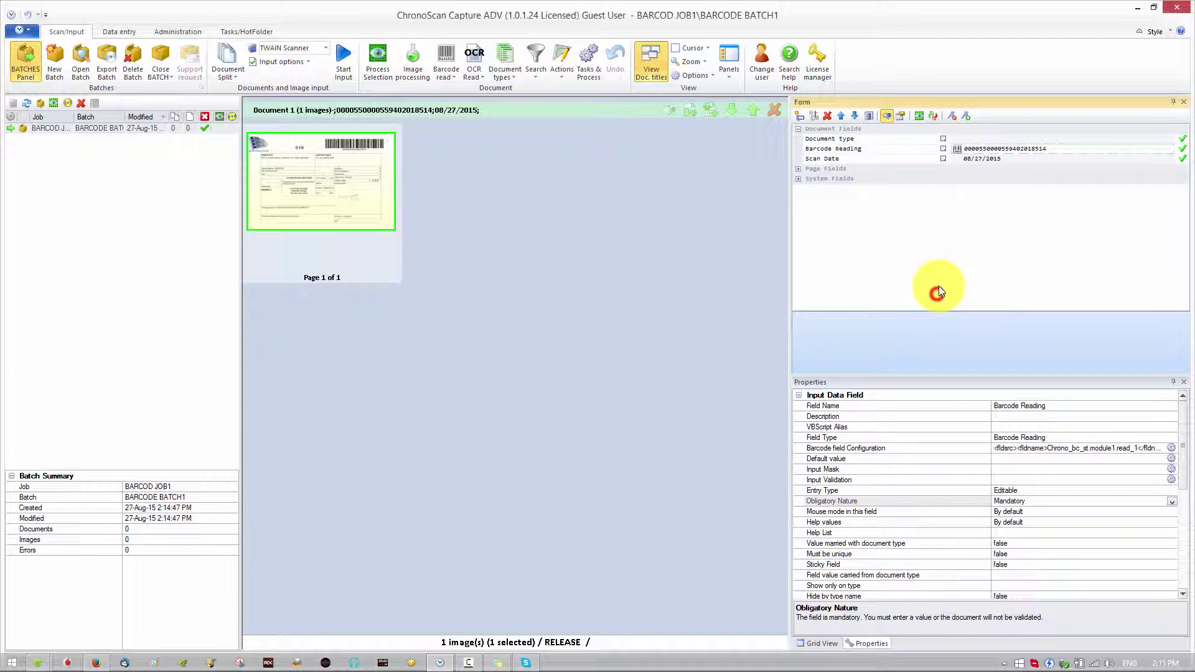
{"action": "left_click", "coordinate": [939, 252]}
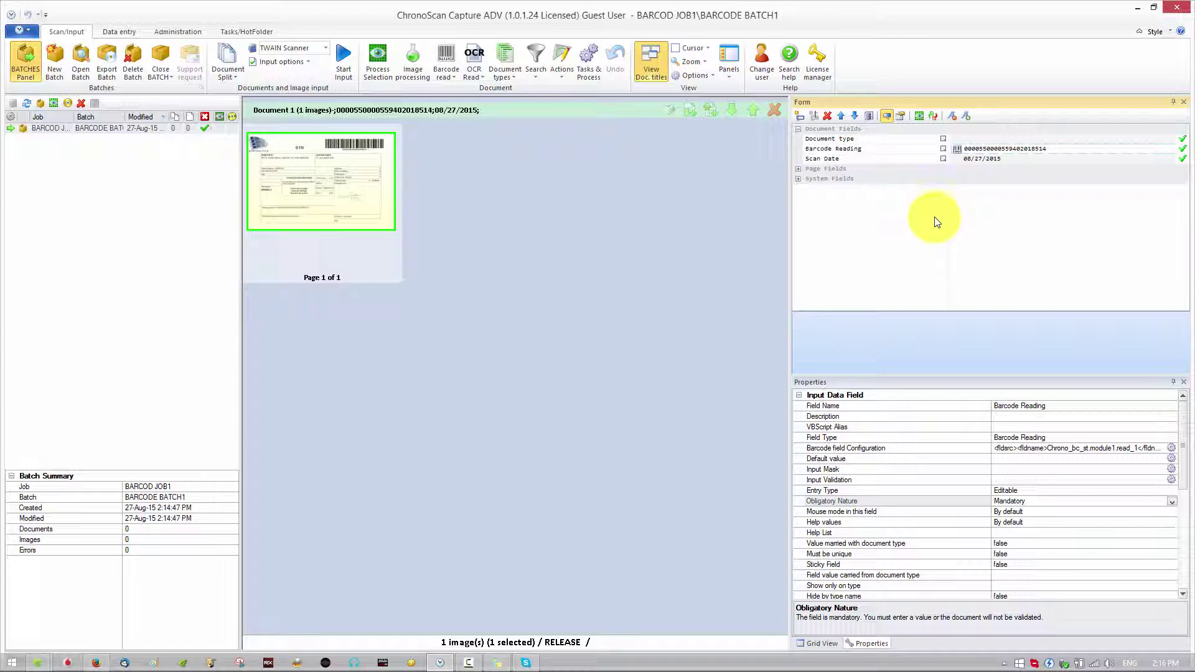
{"action": "left_click", "coordinate": [823, 644]}
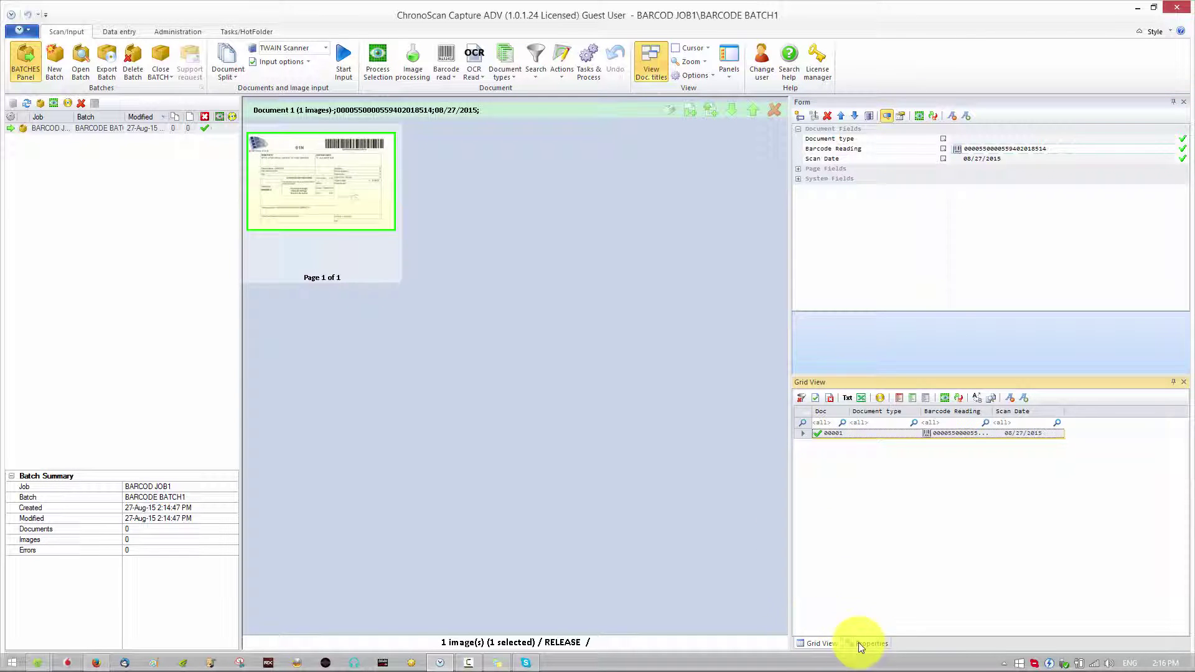
Step: Add a new data field named BARCODE END to the form
{"action": "left_click", "coordinate": [858, 255]}
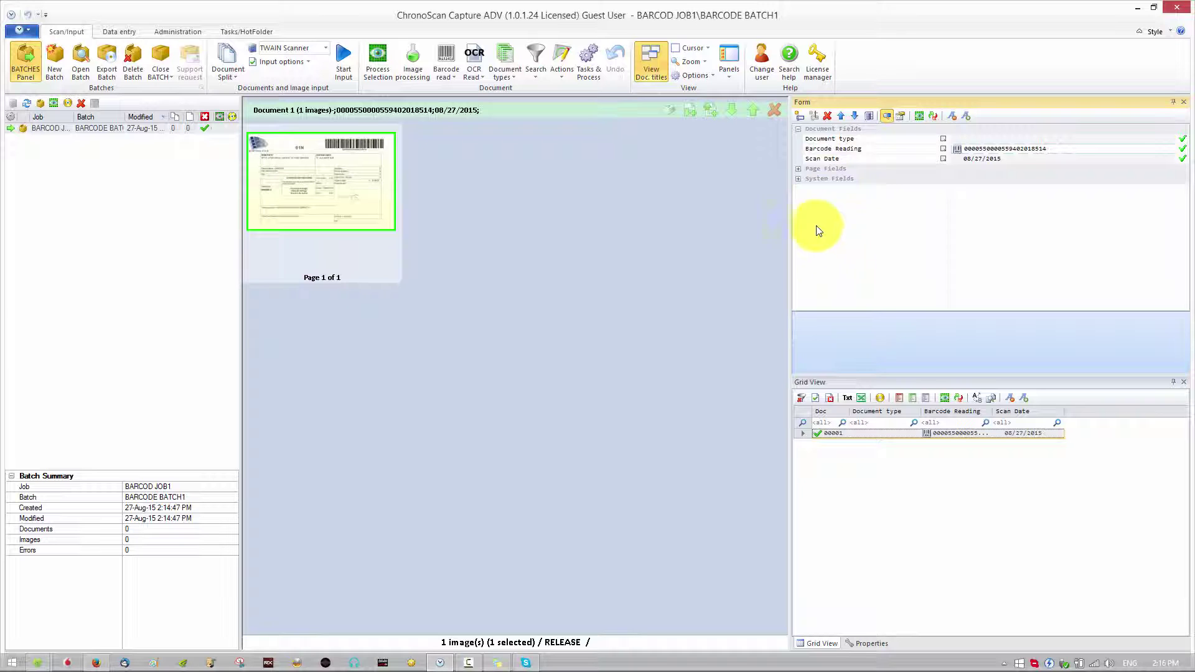
{"action": "left_click", "coordinate": [804, 117]}
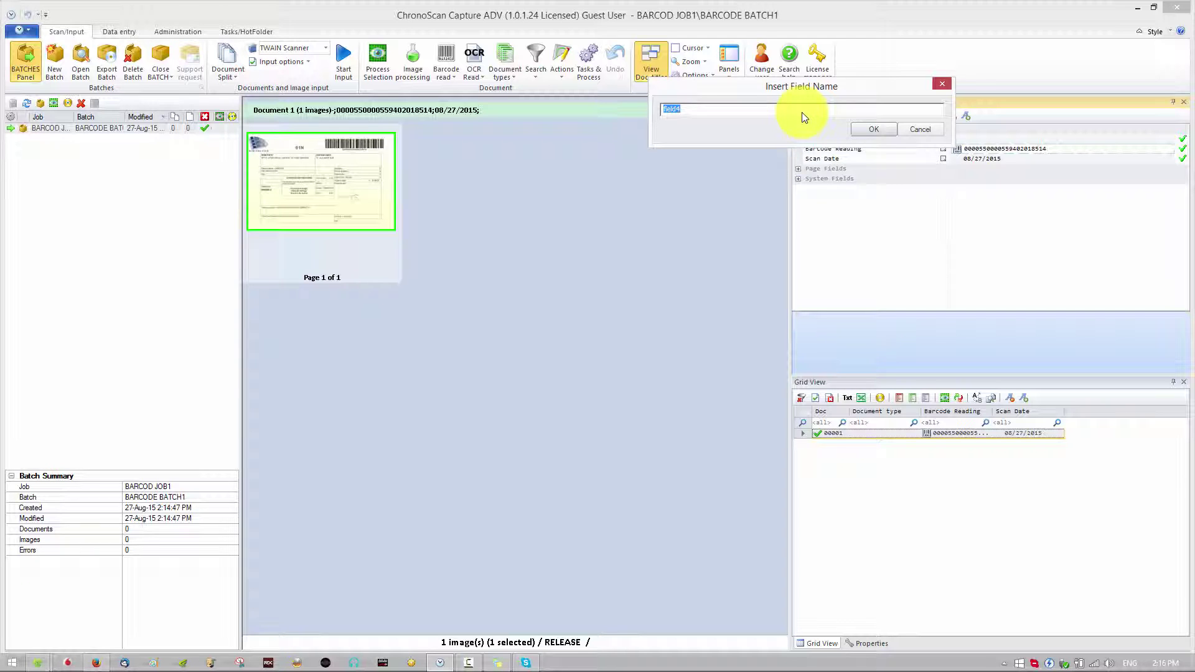
{"action": "type", "text": "BARCODE END"}
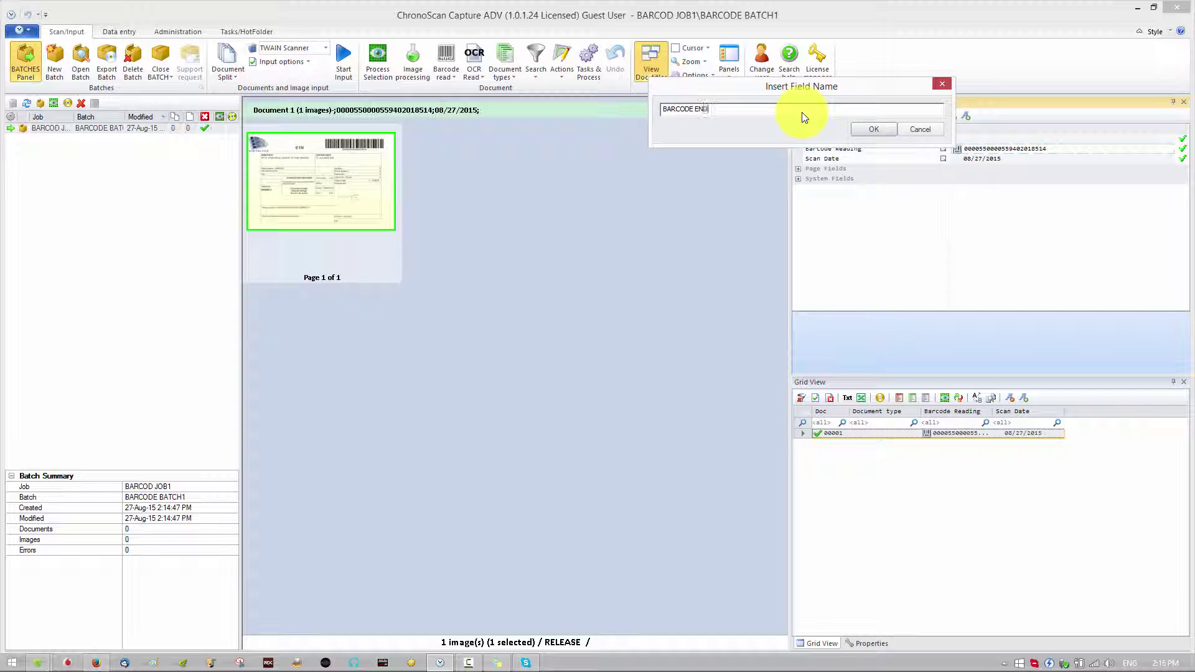
{"action": "left_click", "coordinate": [878, 131]}
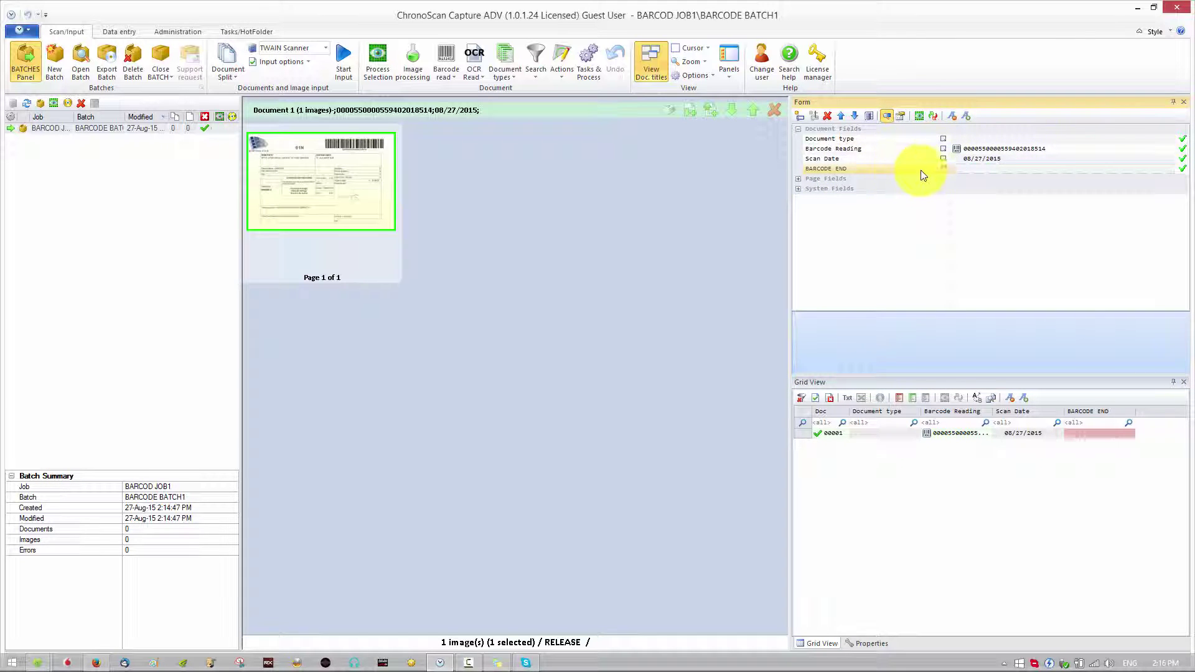
Step: Change BARCODE END's field type to Barcode Reading in its Field Properties
{"action": "right_click", "coordinate": [943, 170]}
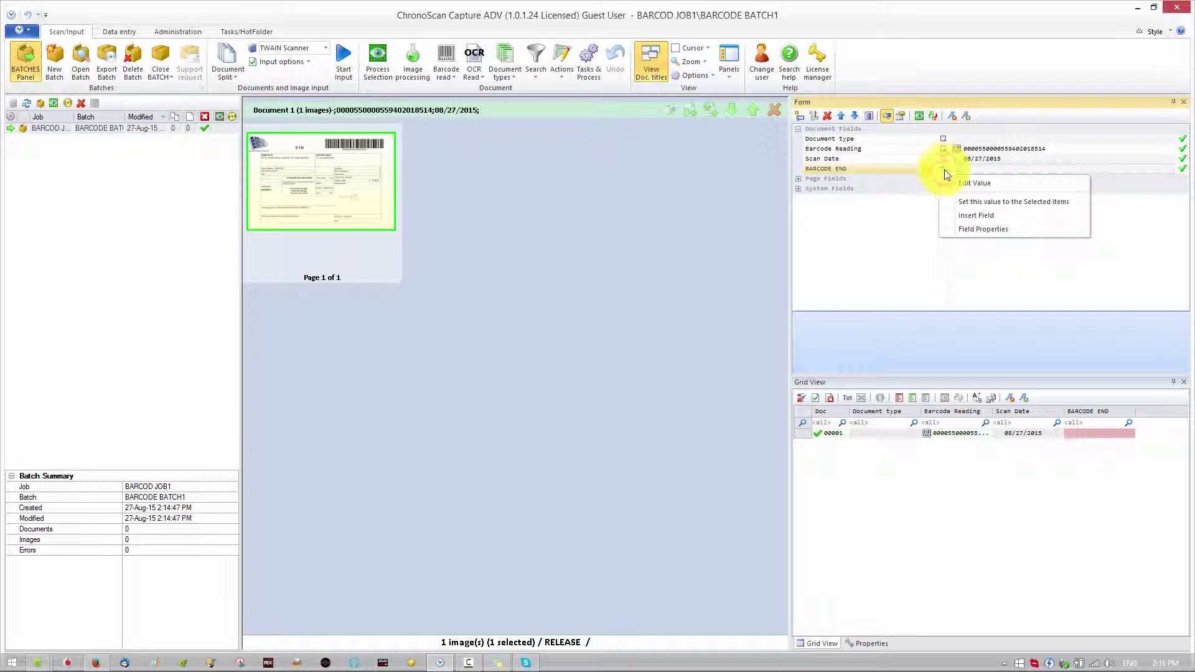
{"action": "left_click", "coordinate": [973, 228]}
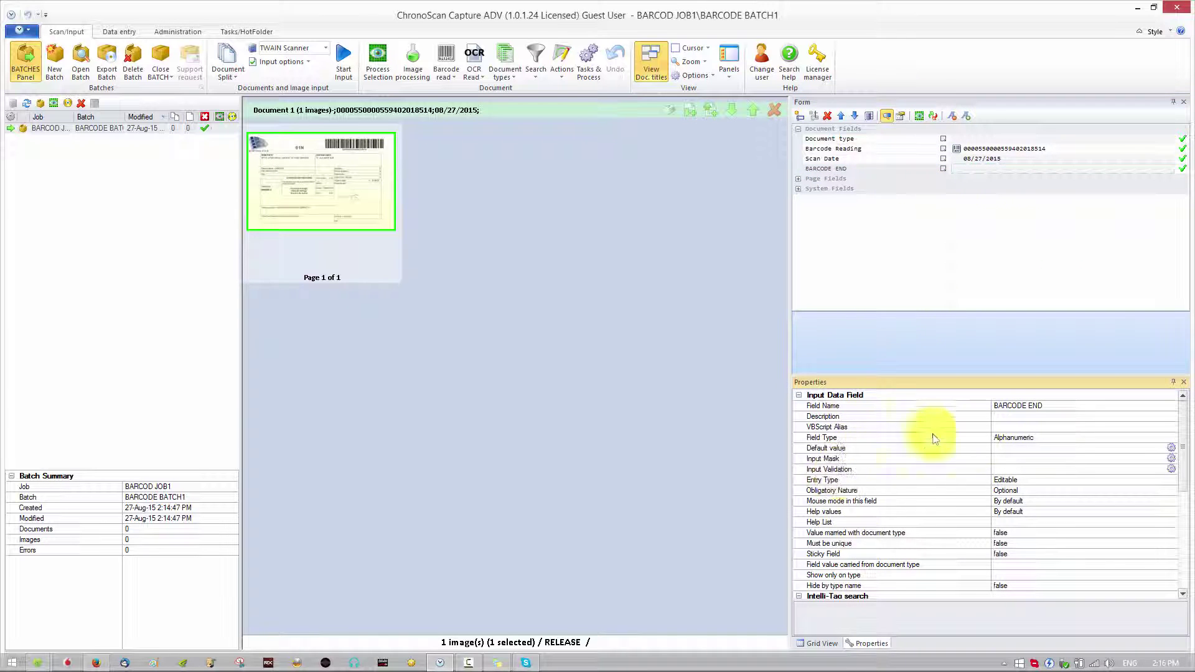
{"action": "left_click", "coordinate": [828, 439]}
{"action": "left_click", "coordinate": [1173, 439]}
{"action": "left_click", "coordinate": [1032, 505]}
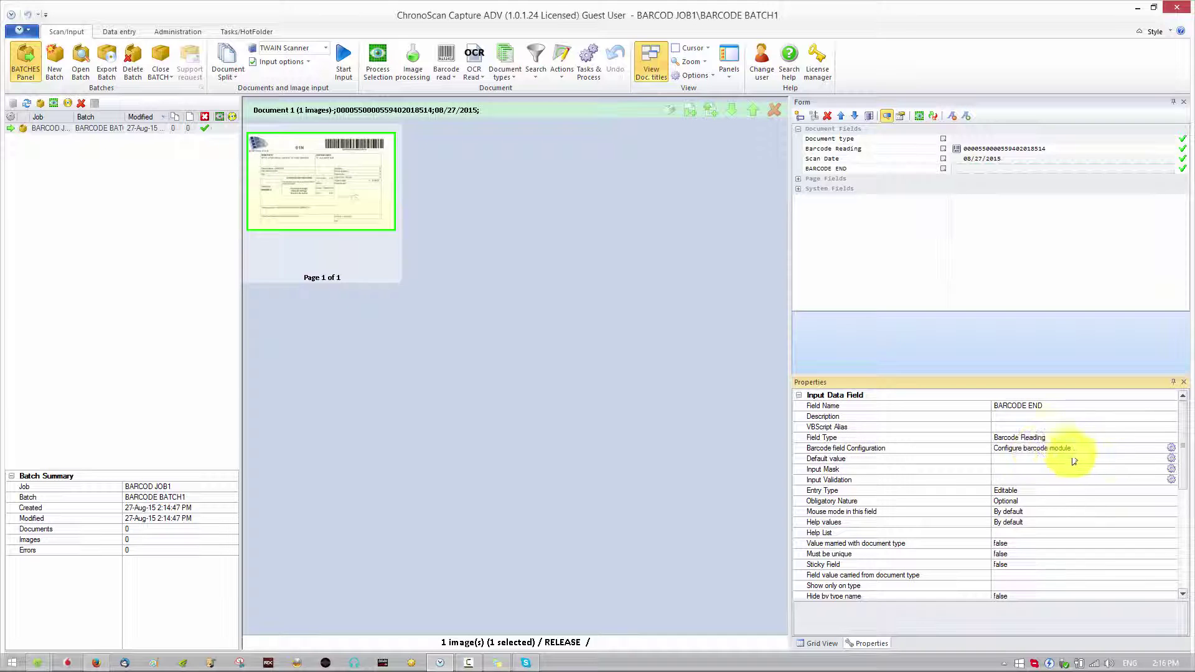
{"action": "left_click", "coordinate": [893, 448]}
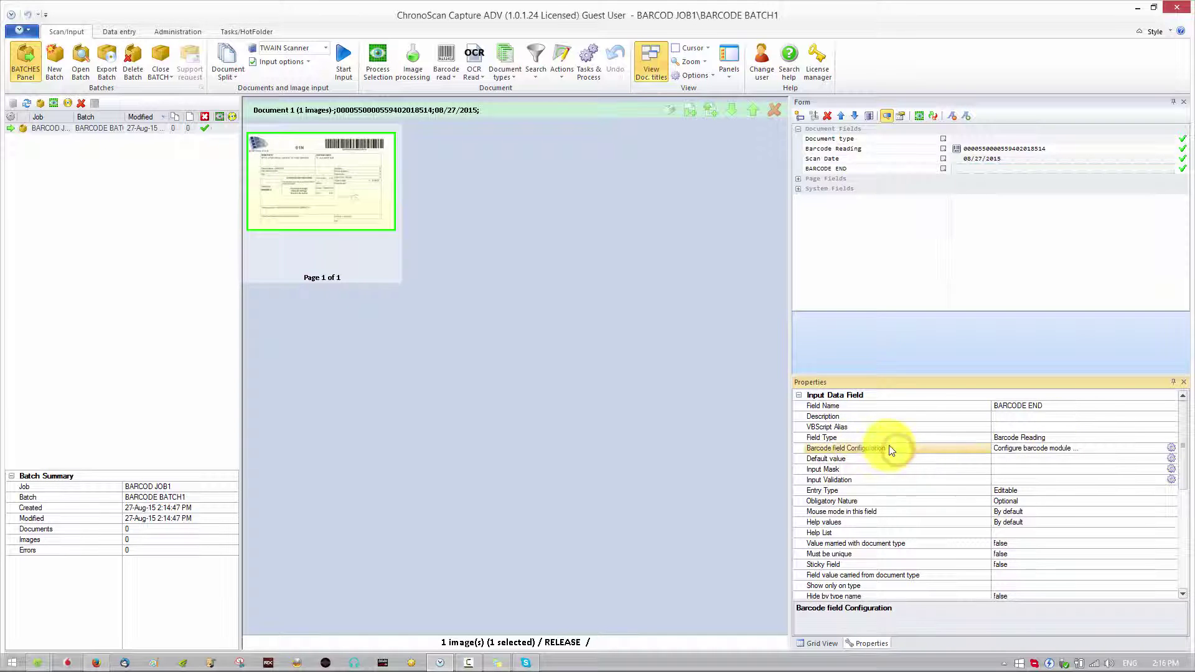
{"action": "left_click", "coordinate": [1172, 449]}
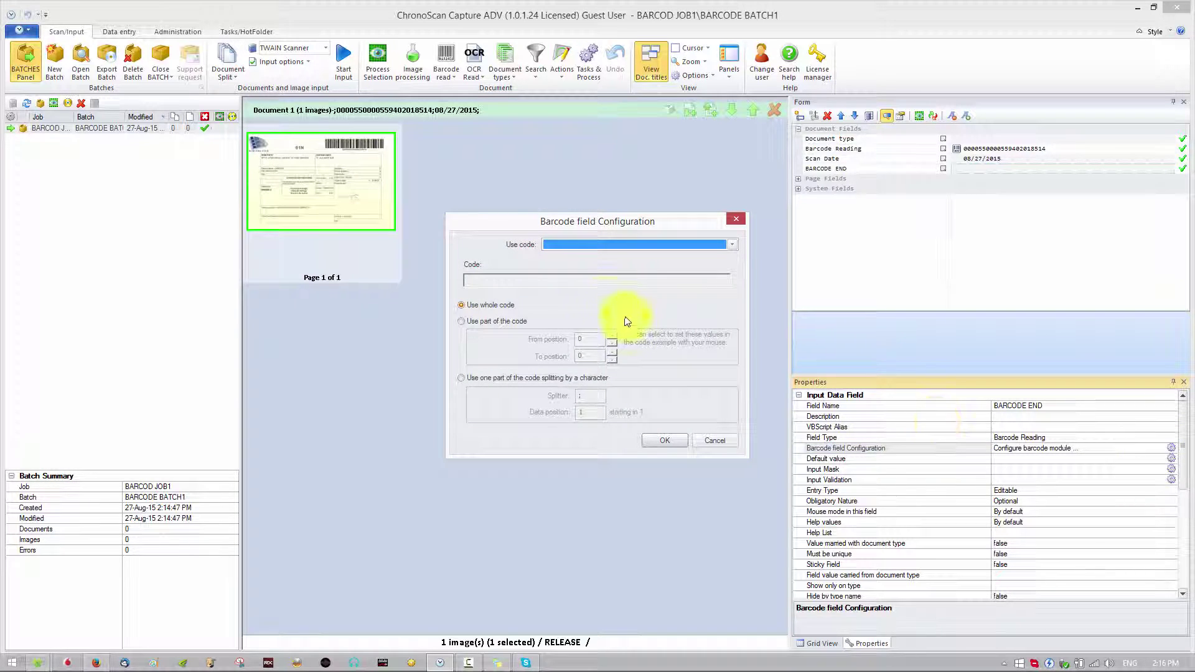
Step: Set BARCODE END to read_1 with Use part of the code, keeping only the trailing digits
{"action": "left_click", "coordinate": [607, 245]}
{"action": "left_click", "coordinate": [564, 257]}
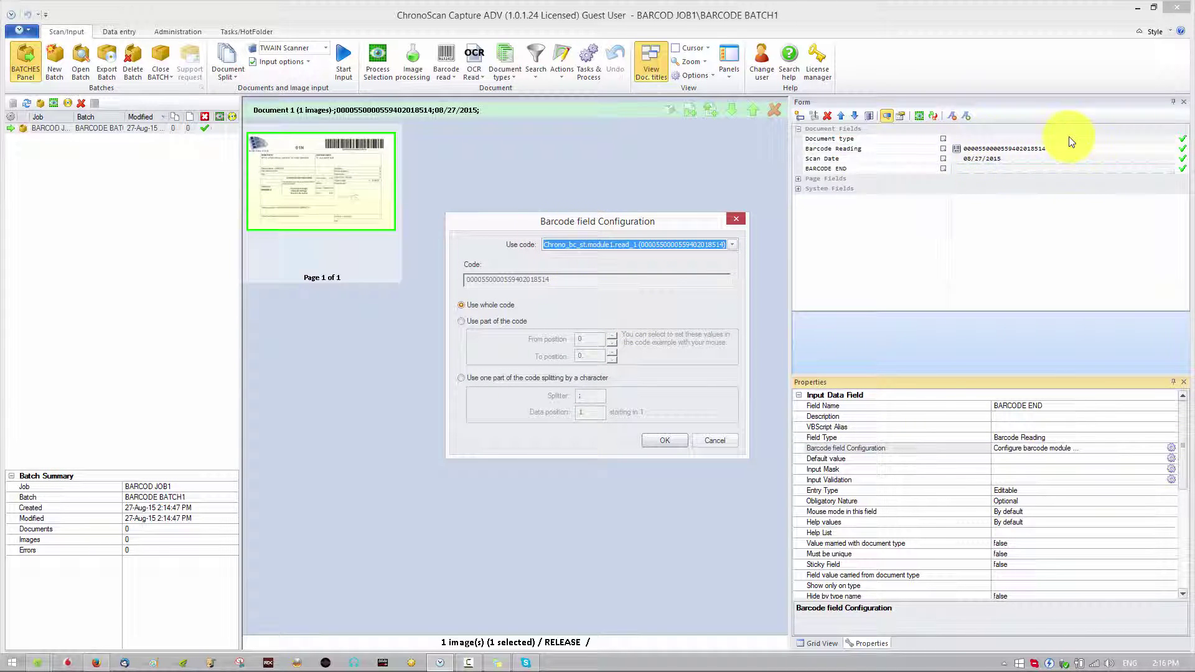
{"action": "left_click", "coordinate": [462, 322]}
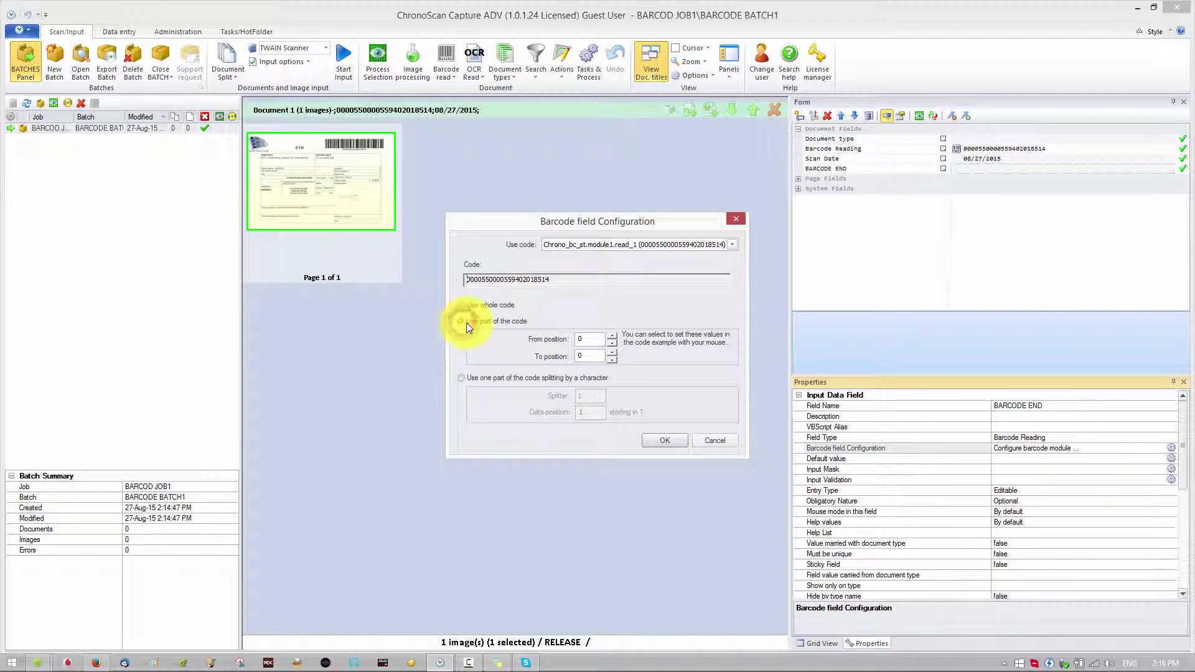
{"action": "left_click_drag", "start_coordinate": [552, 279], "coordinate": [485, 279]}
{"action": "left_click", "coordinate": [551, 283]}
{"action": "double_click", "coordinate": [528, 280]}
{"action": "left_click", "coordinate": [533, 282]}
{"action": "left_click_drag", "start_coordinate": [557, 279], "coordinate": [521, 282]}
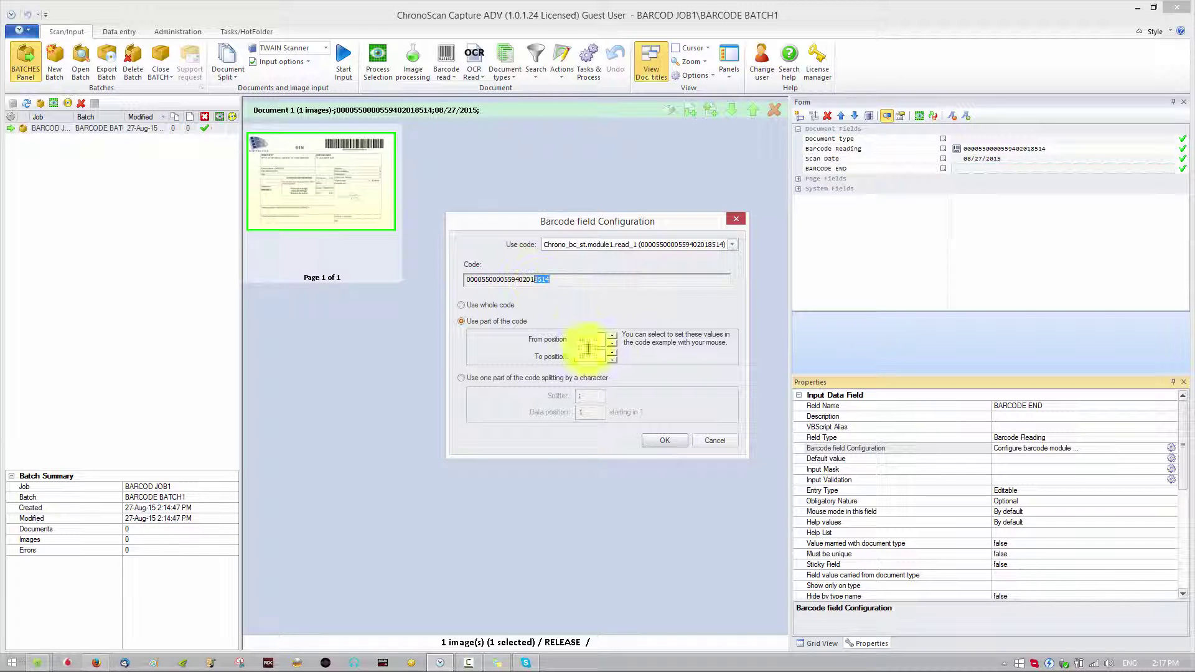
{"action": "left_click", "coordinate": [663, 440]}
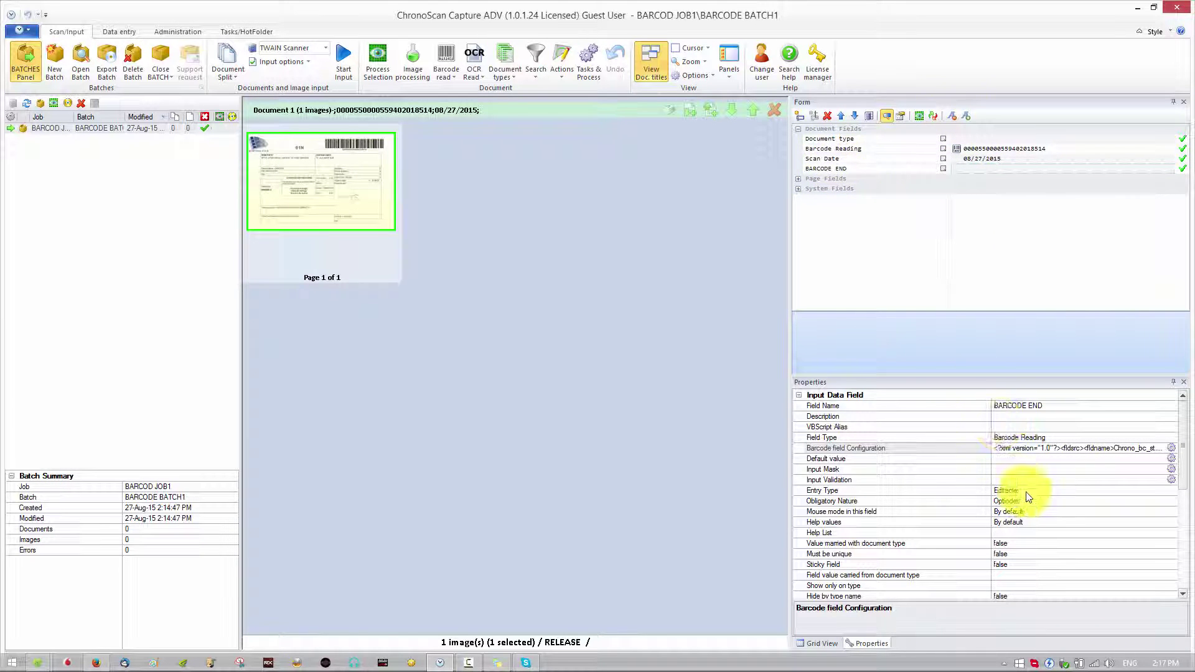
Step: Set BARCODE END's Obligatory Nature to Mandatory
{"action": "left_click", "coordinate": [830, 502]}
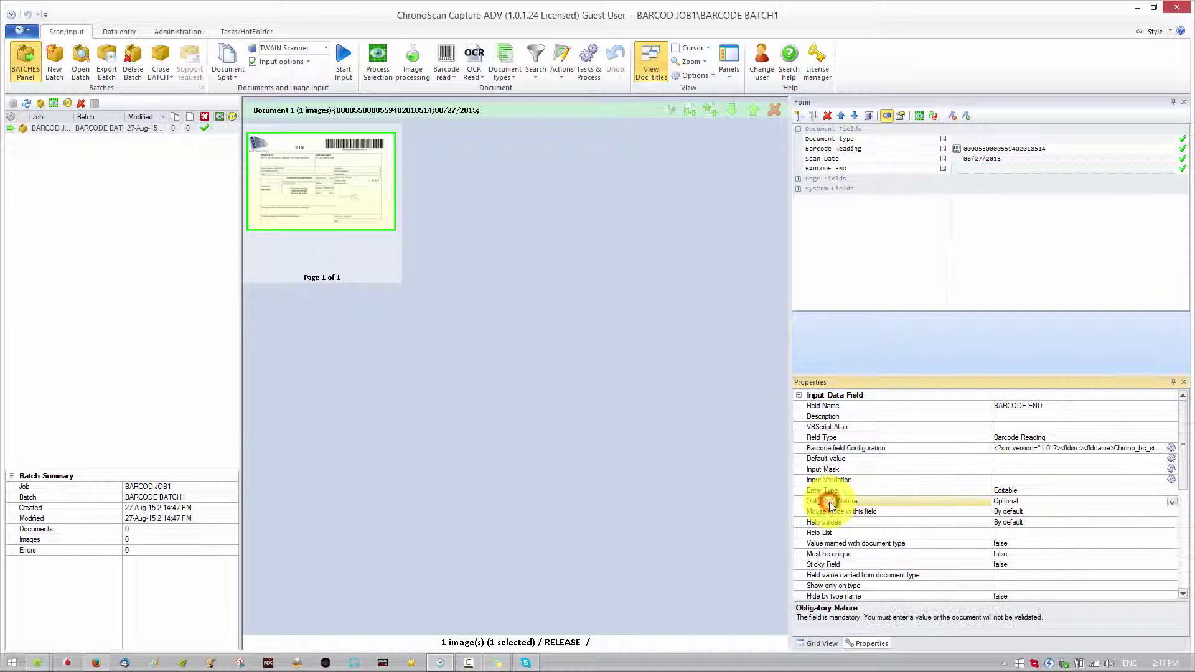
{"action": "left_click", "coordinate": [1172, 502]}
{"action": "left_click", "coordinate": [1055, 511]}
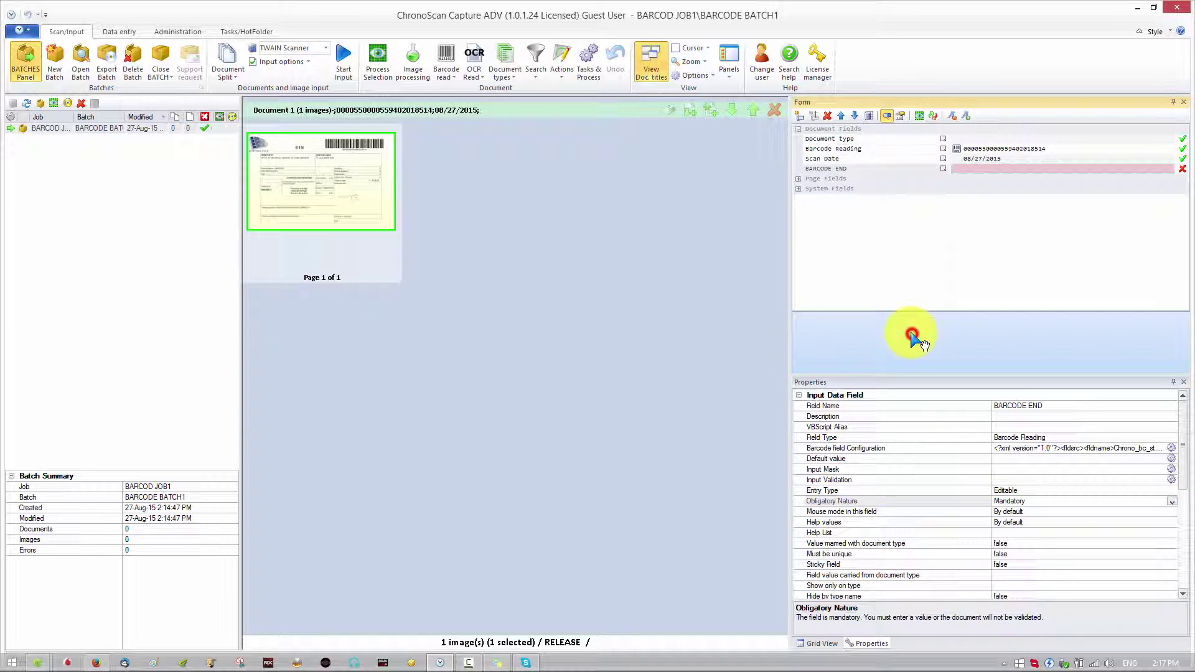
Step: Show the batch in Grid View and open the Barcode read options
{"action": "left_click", "coordinate": [819, 643]}
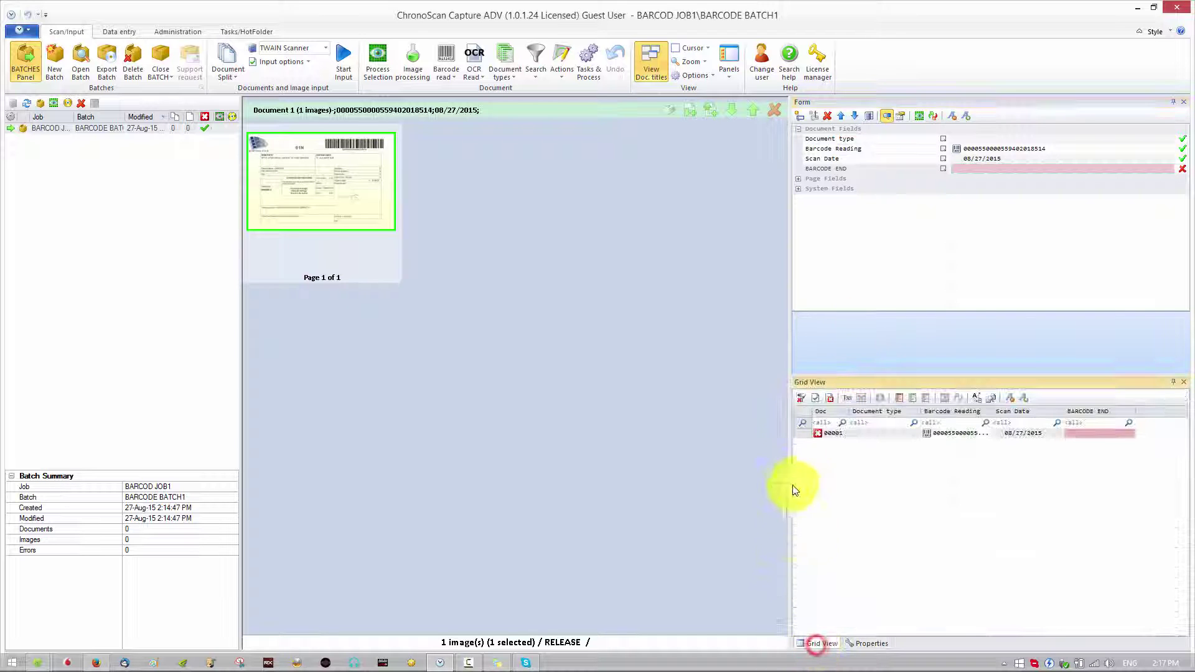
{"action": "left_click", "coordinate": [871, 213]}
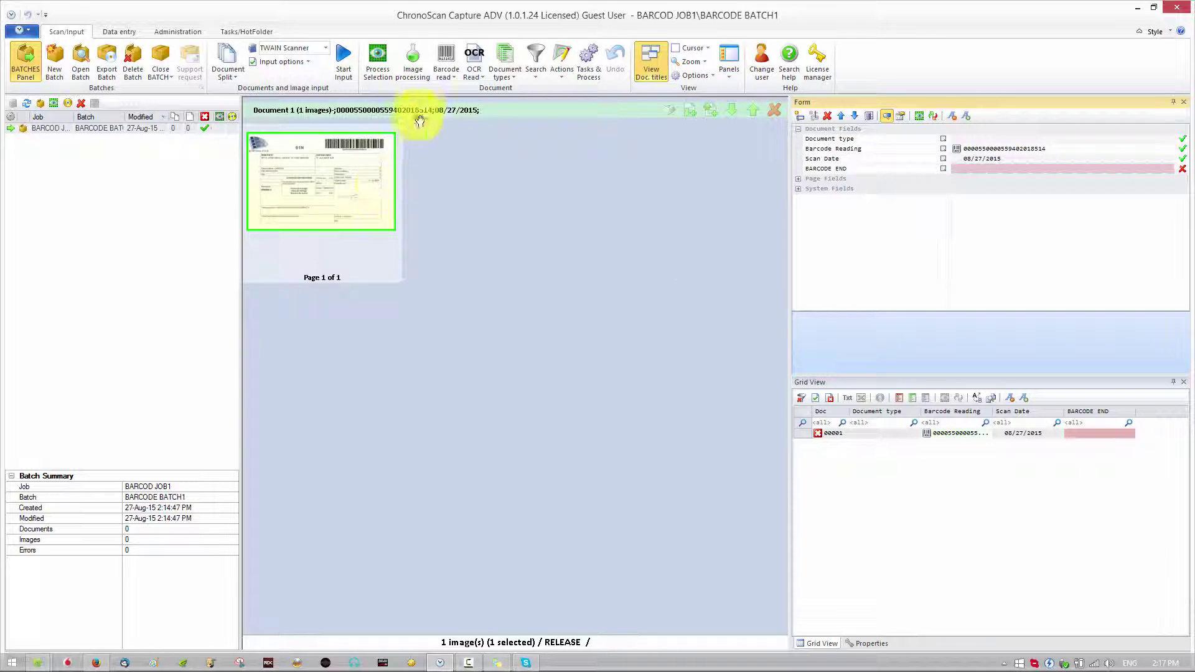
{"action": "left_click", "coordinate": [445, 62]}
{"action": "left_click", "coordinate": [446, 58]}
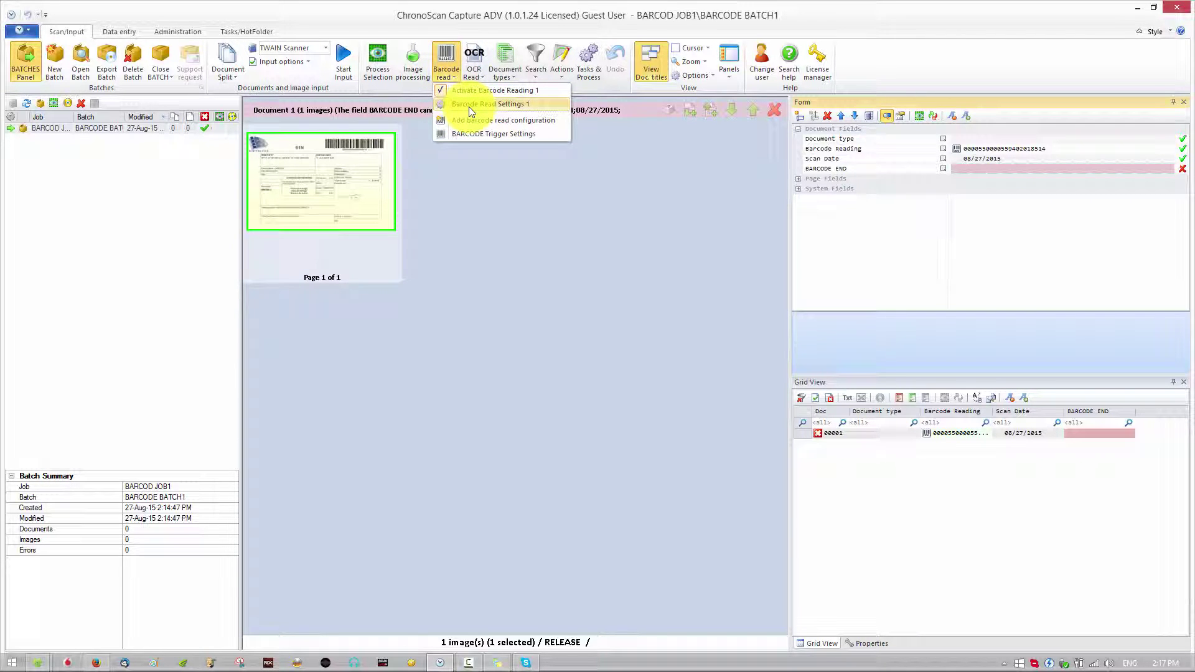
Step: In the first barcode read's settings, turn off Code-39, UPC-E and UPC-A detection
{"action": "left_click", "coordinate": [472, 108]}
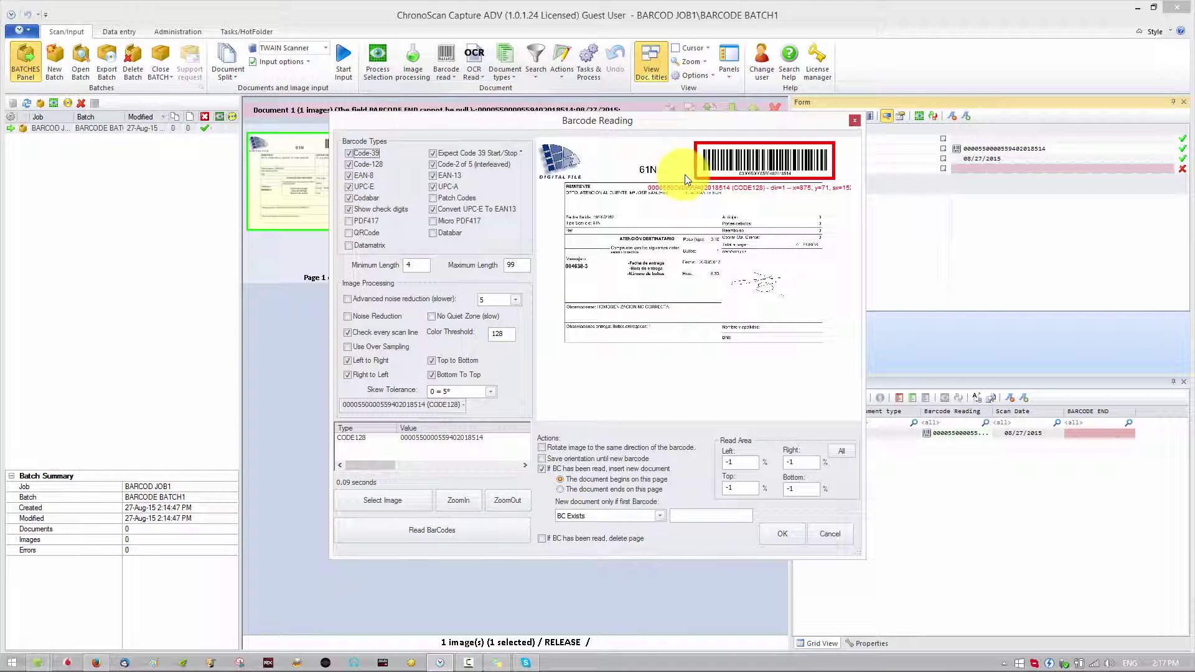
{"action": "left_click", "coordinate": [745, 194]}
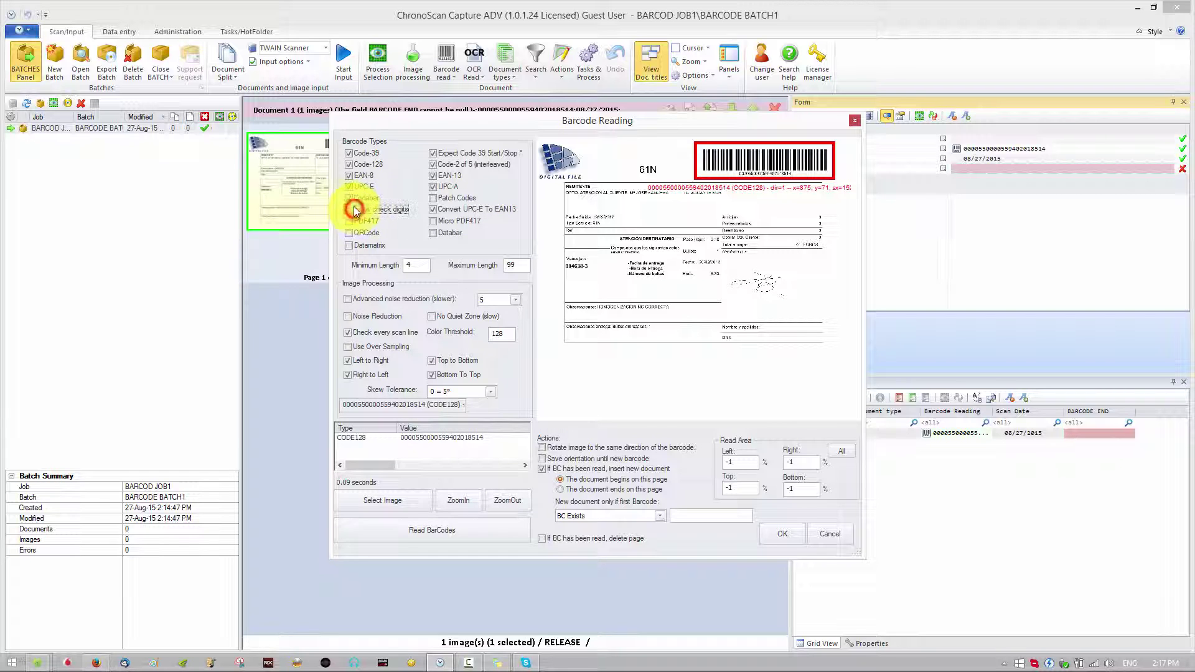
{"action": "left_click", "coordinate": [353, 187]}
{"action": "left_click", "coordinate": [352, 177]}
{"action": "left_click", "coordinate": [353, 154]}
{"action": "left_click", "coordinate": [434, 186]}
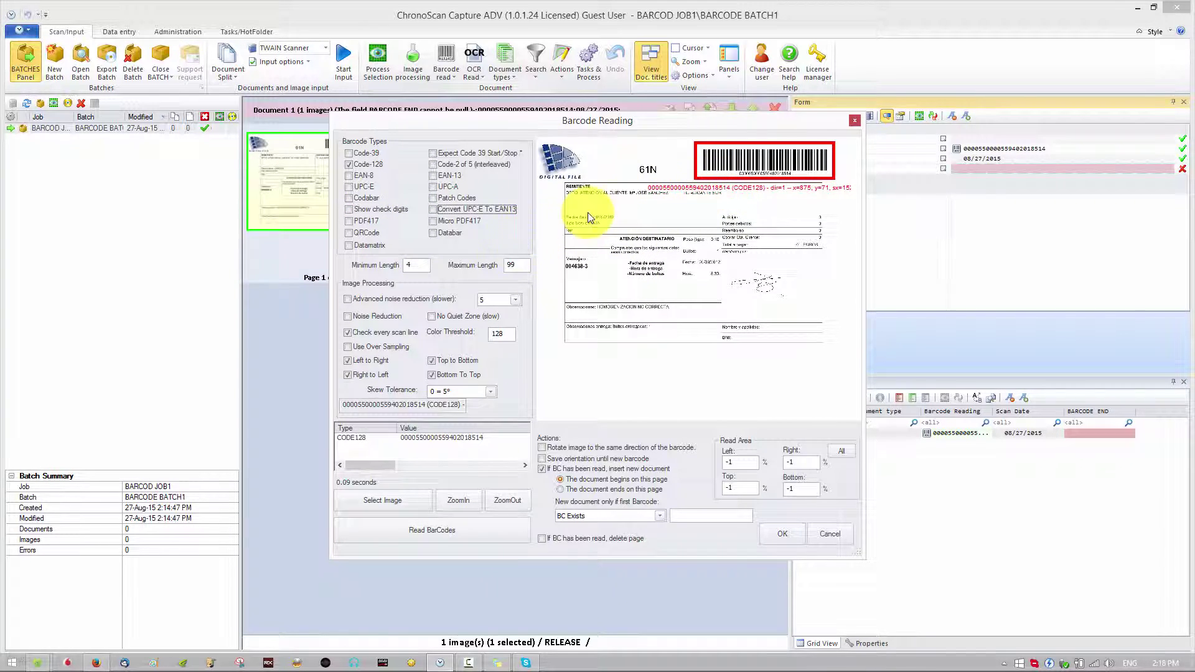
Step: Set minimum and maximum barcode length to 22 and apply the settings
{"action": "double_click", "coordinate": [416, 265]}
{"action": "type", "text": "22"}
{"action": "double_click", "coordinate": [520, 264]}
{"action": "type", "text": "22"}
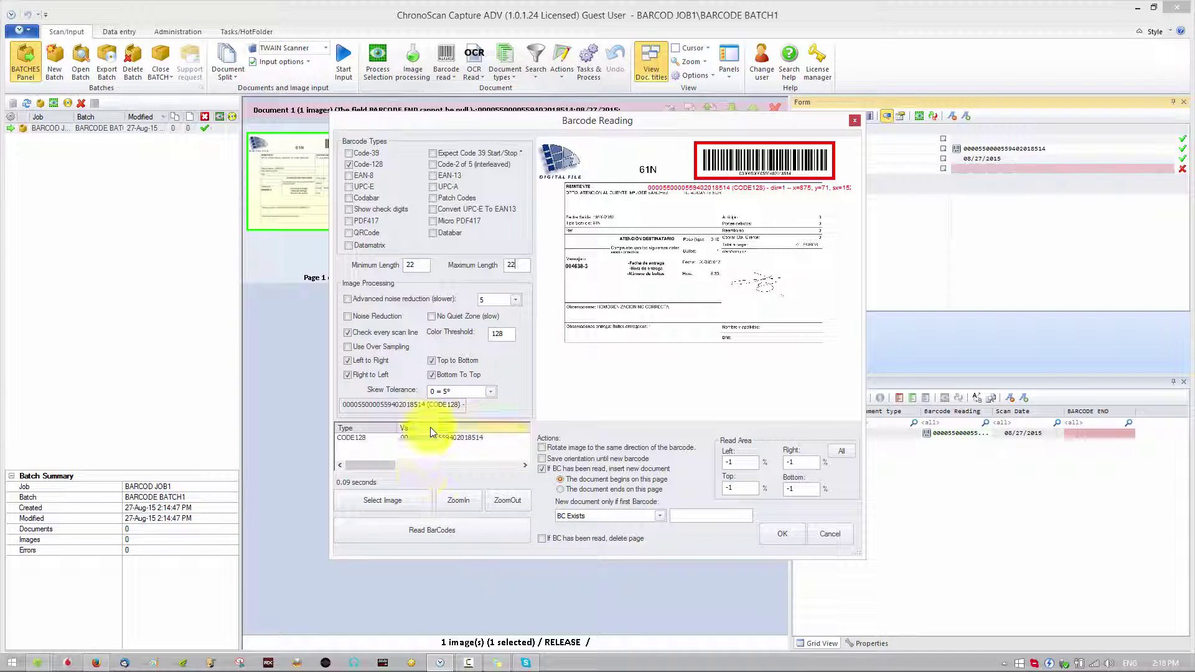
{"action": "left_click", "coordinate": [783, 534]}
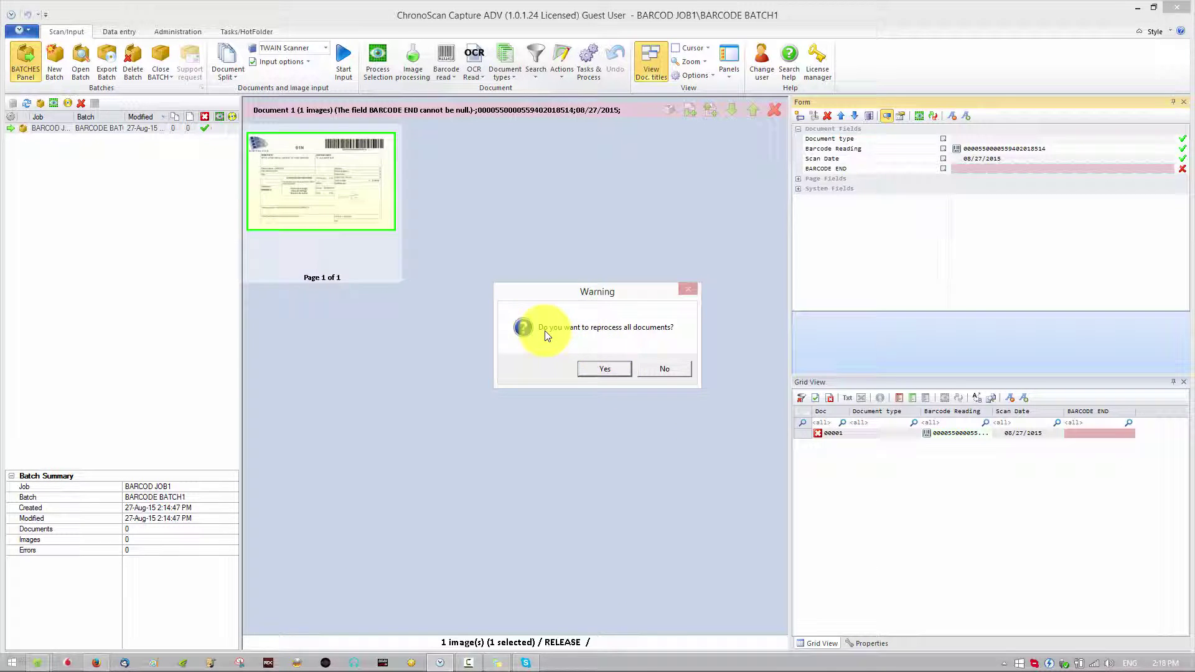
Step: Reprocess all documents so BARCODE END reads 8514, then drop in the 16 remaining PDFs
{"action": "left_click", "coordinate": [607, 373]}
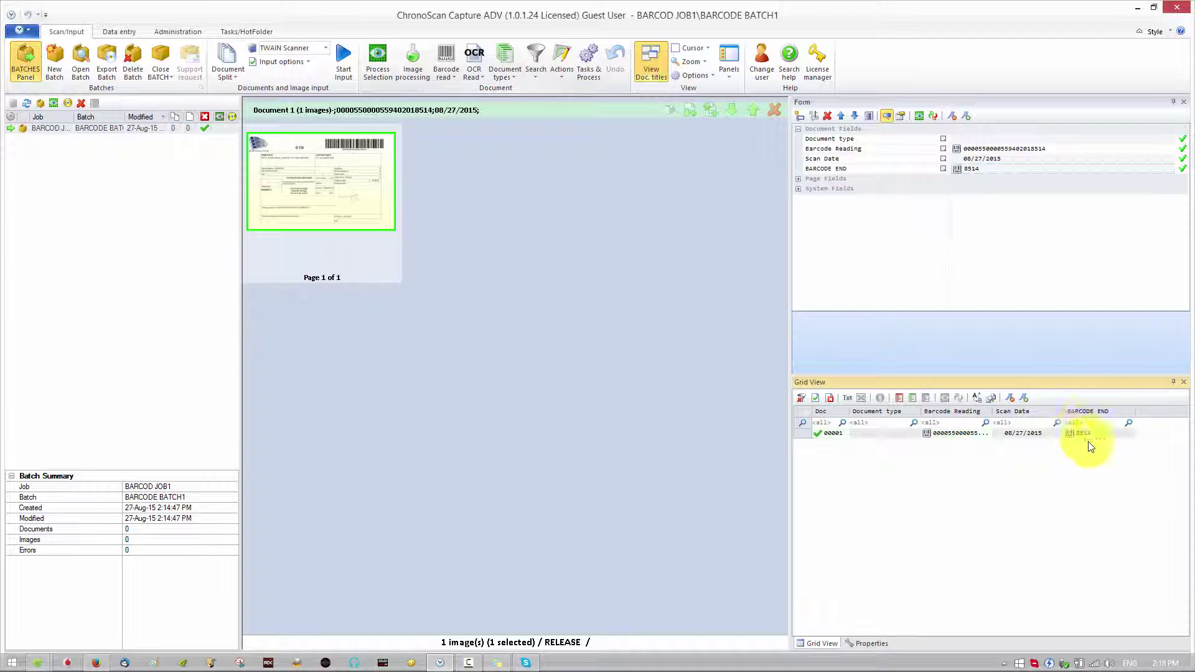
{"action": "left_click", "coordinate": [435, 382]}
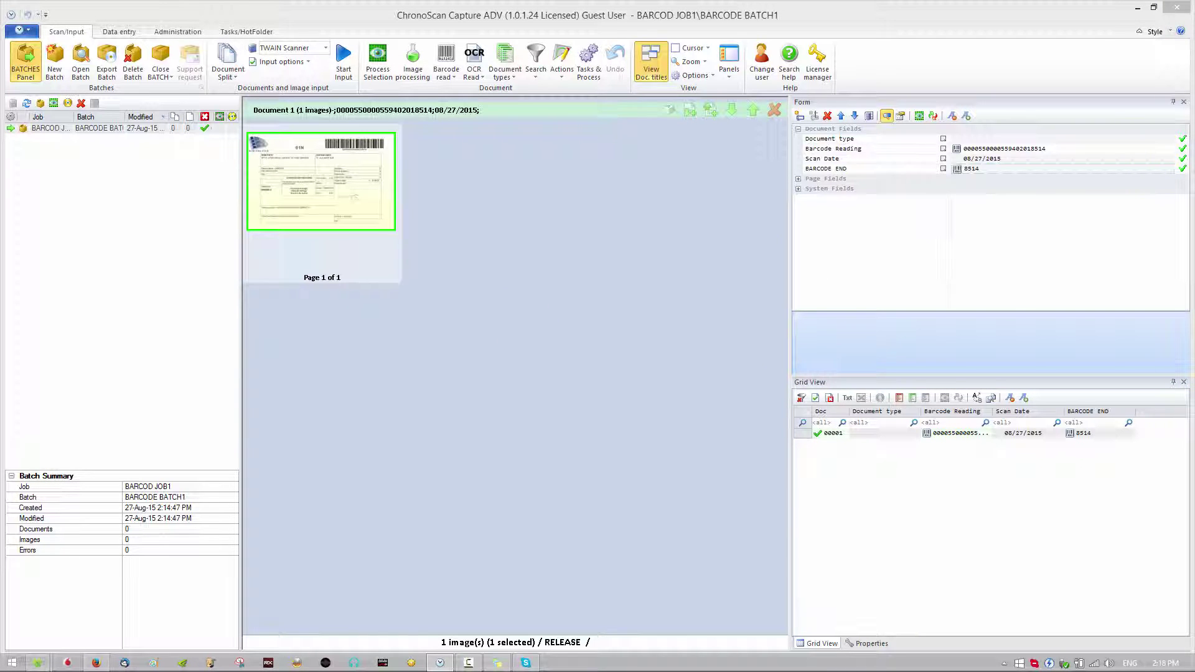
{"action": "left_click_drag", "start_coordinate": [498, 301], "coordinate": [499, 302]}
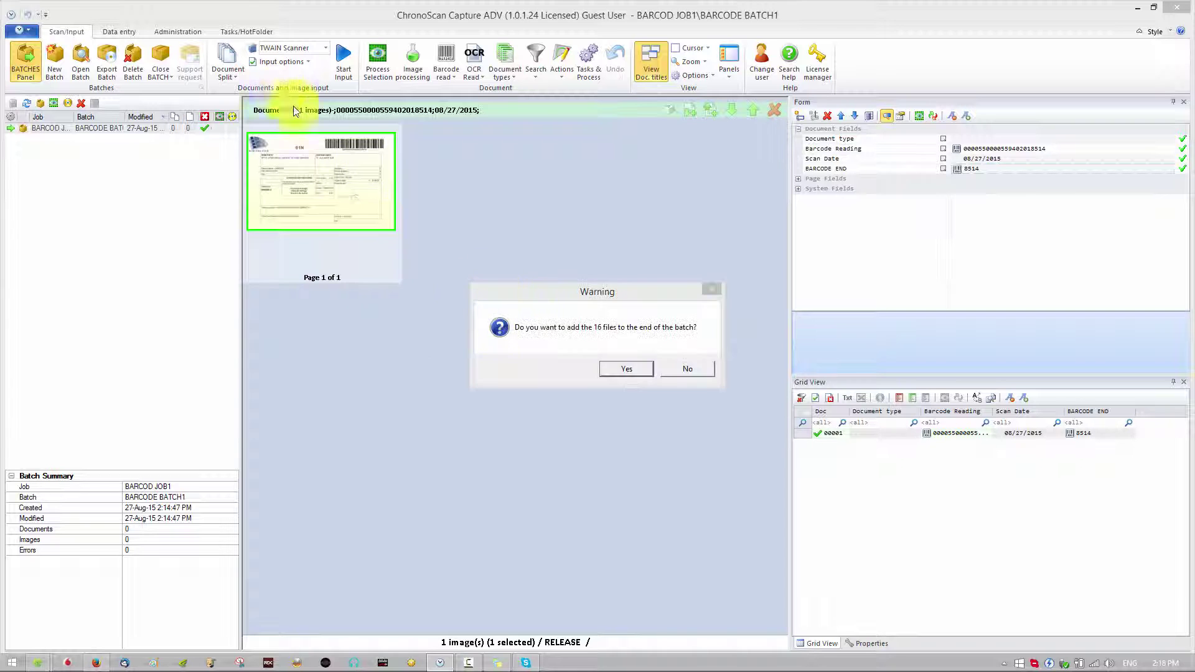
Step: Import the 16 PDFs with Auto detect, applying the same options to every file
{"action": "left_click", "coordinate": [624, 369]}
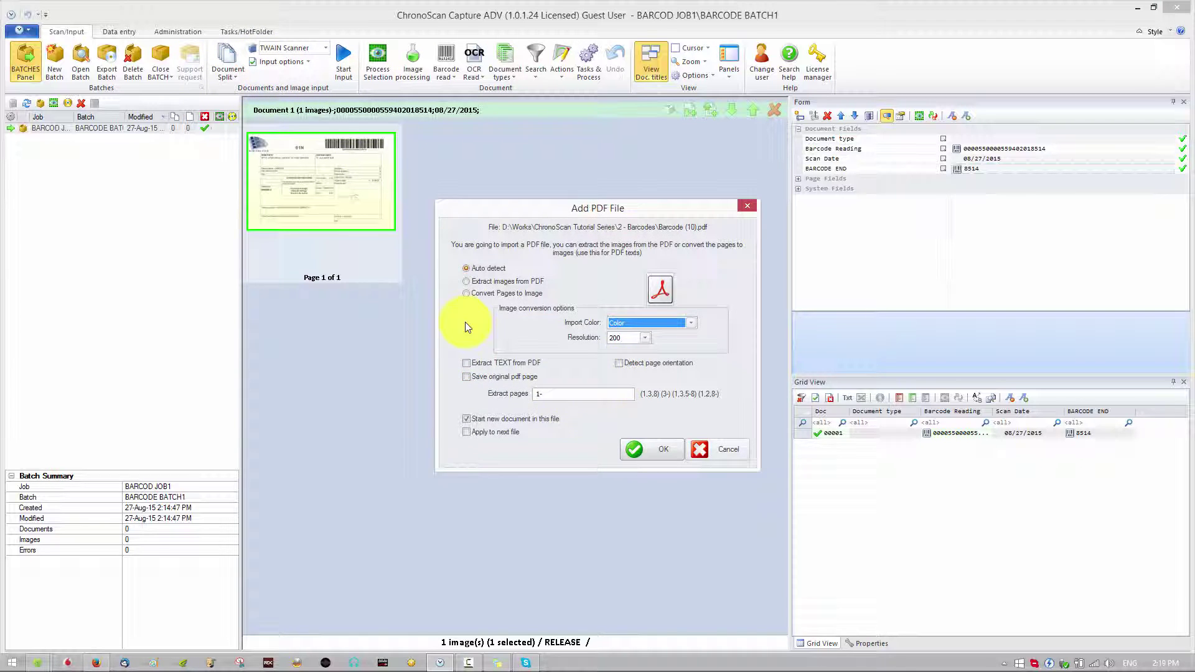
{"action": "left_click", "coordinate": [473, 269]}
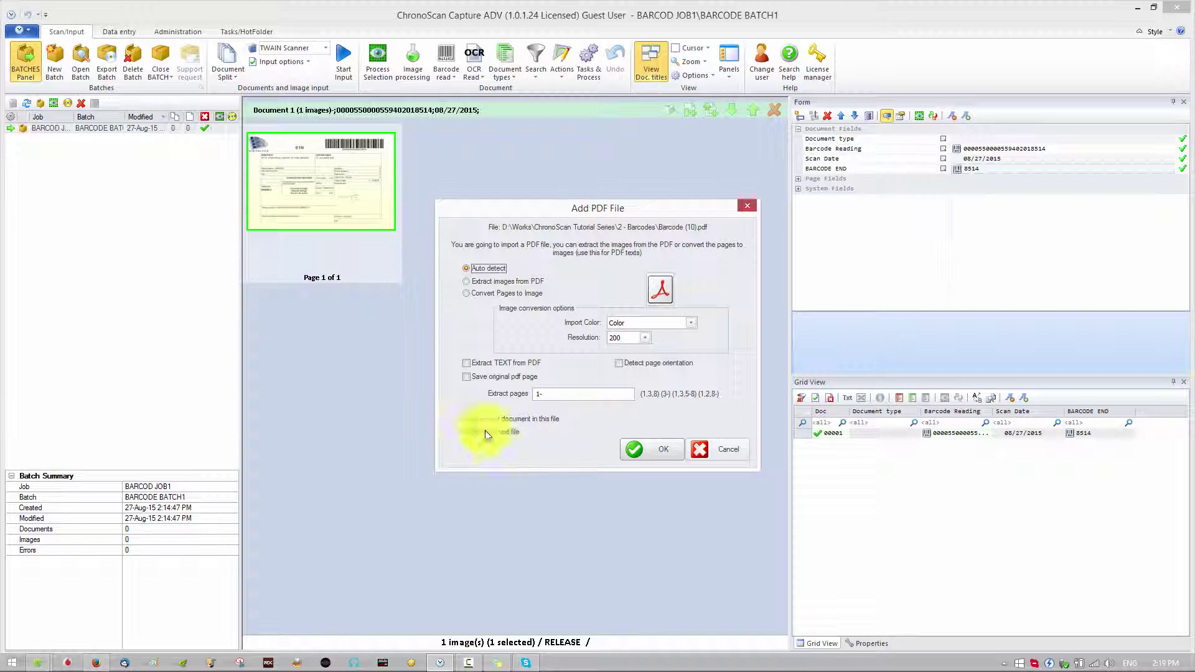
{"action": "left_click", "coordinate": [651, 457]}
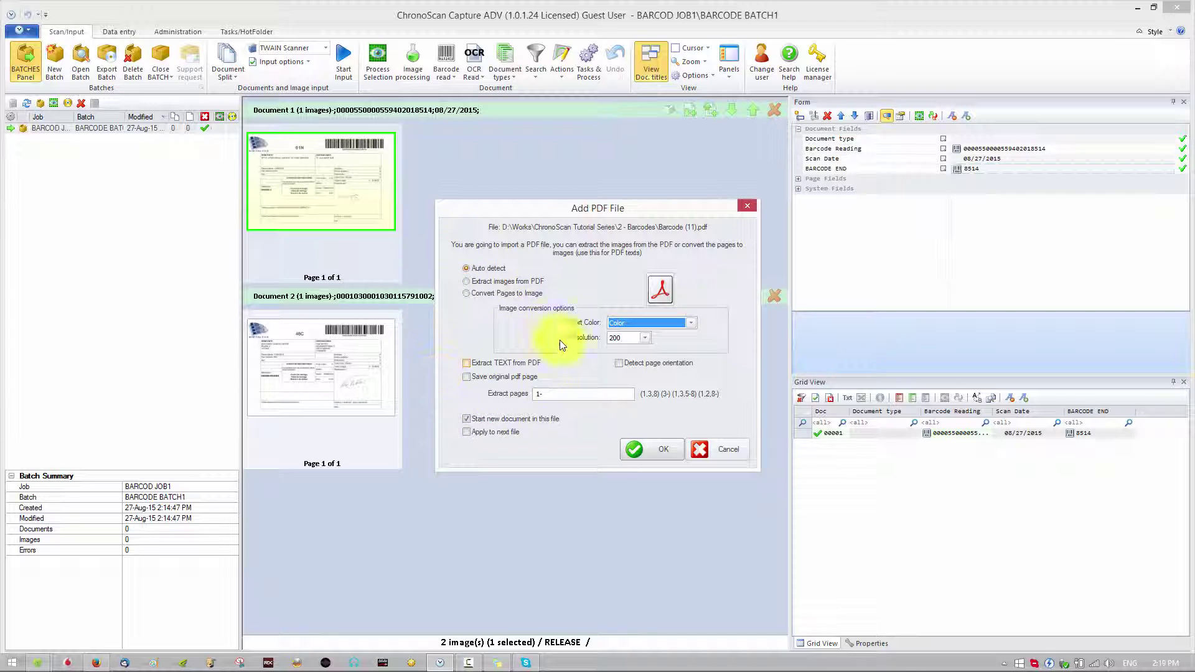
{"action": "left_click", "coordinate": [466, 431]}
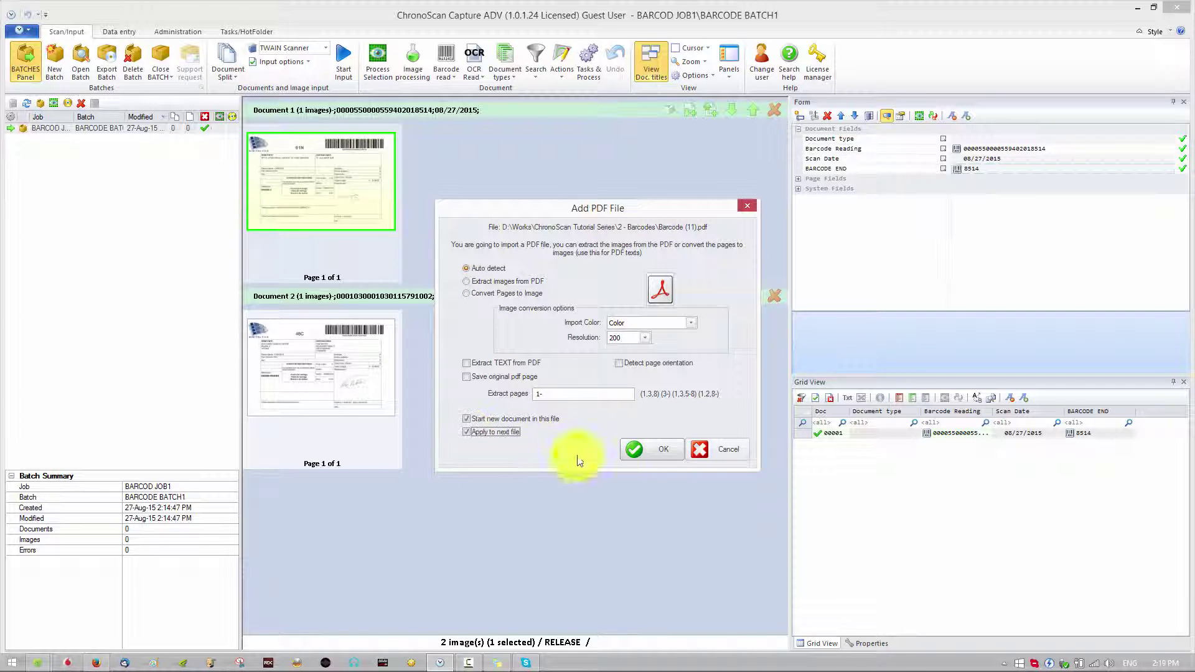
{"action": "left_click", "coordinate": [648, 452]}
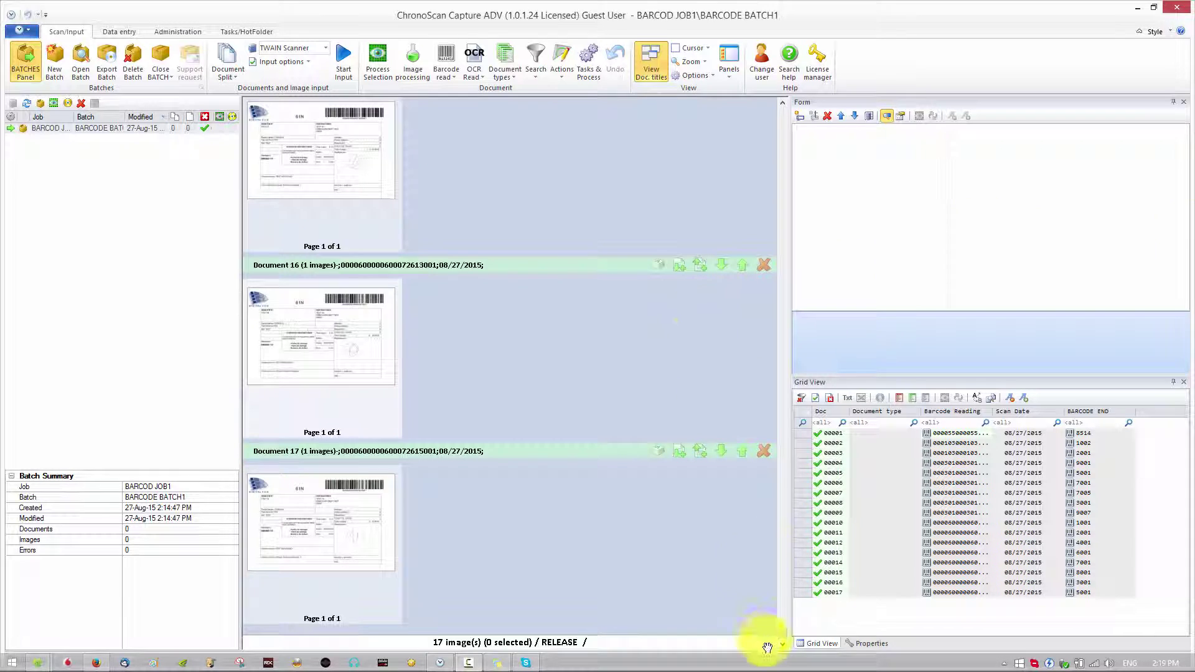
{"action": "scroll", "coordinate": [803, 124], "scroll_direction": "up", "scroll_amount": 15}
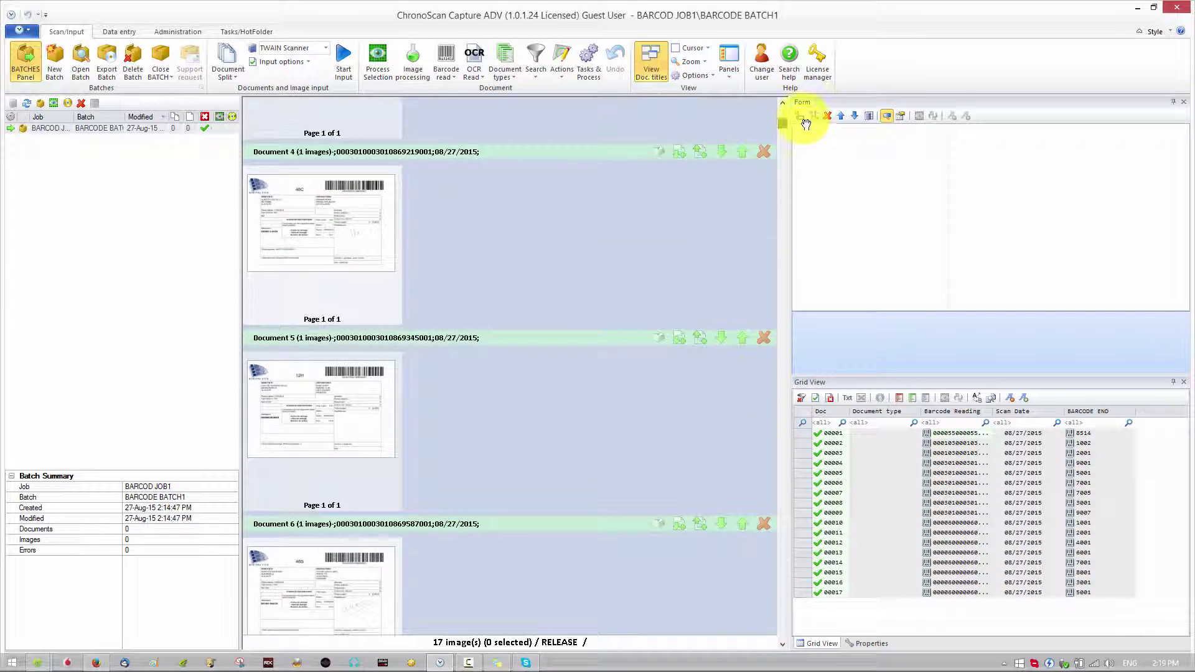
{"action": "left_click", "coordinate": [326, 350]}
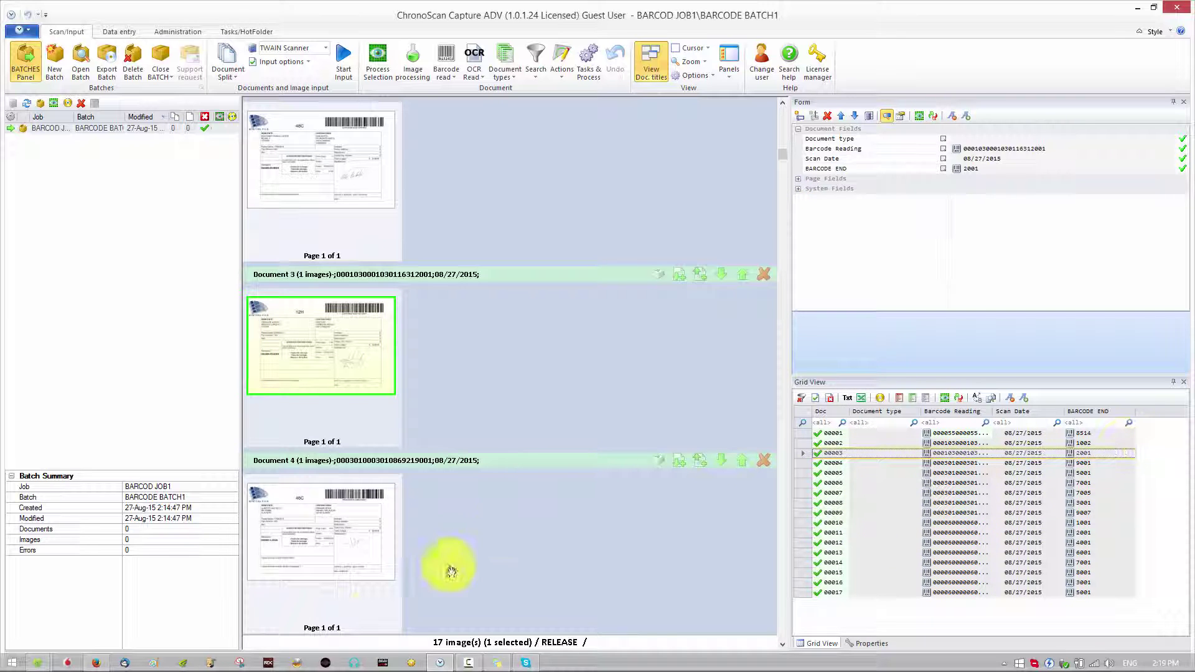
{"action": "left_click", "coordinate": [325, 560]}
{"action": "left_click_drag", "start_coordinate": [778, 155], "coordinate": [760, 360]}
{"action": "left_click", "coordinate": [373, 402]}
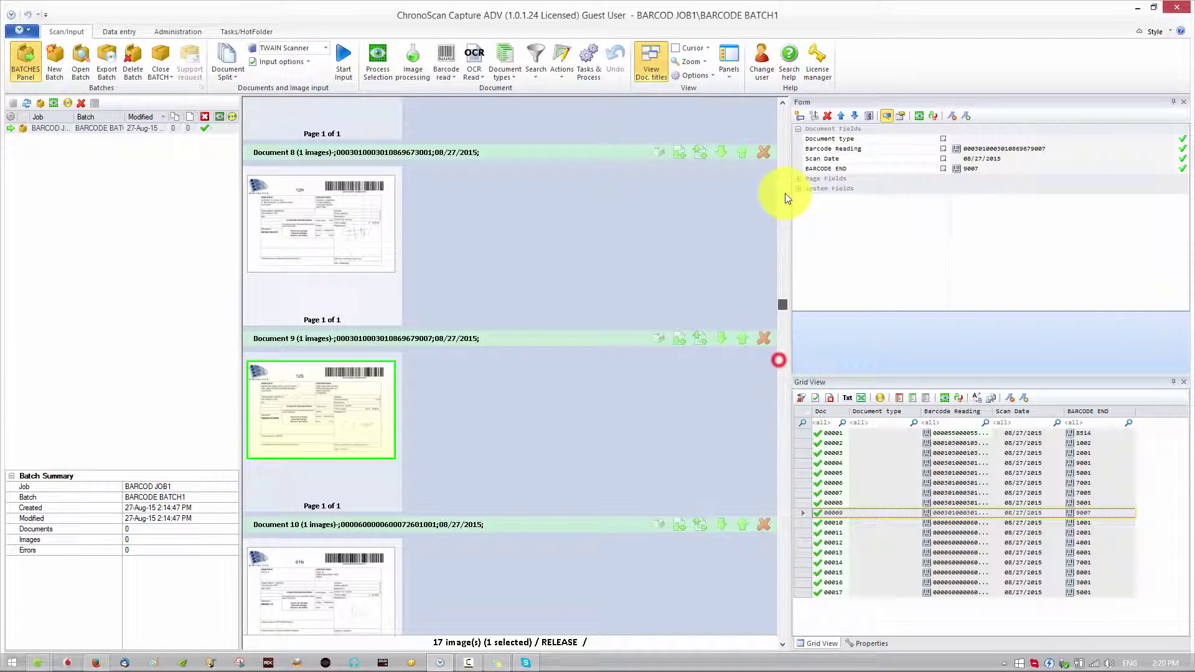
{"action": "scroll", "coordinate": [786, 197], "scroll_direction": "up", "scroll_amount": 20}
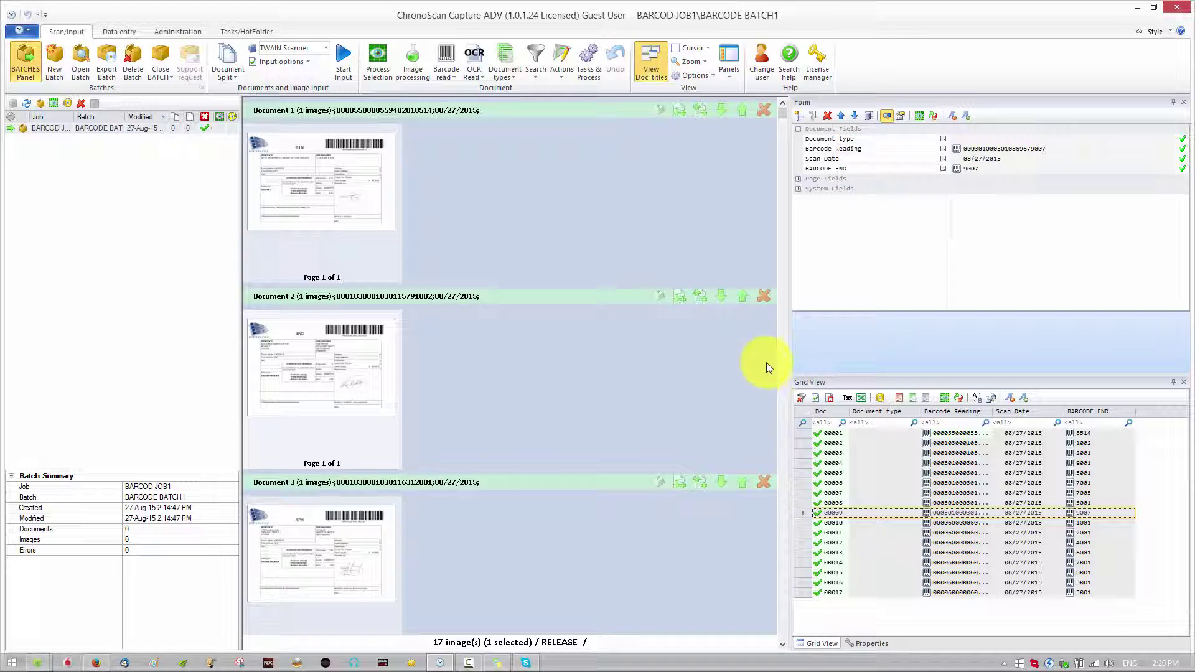
Step: In Export Batch, select the filesystem1 output and open its file system export properties
{"action": "left_click", "coordinate": [104, 70]}
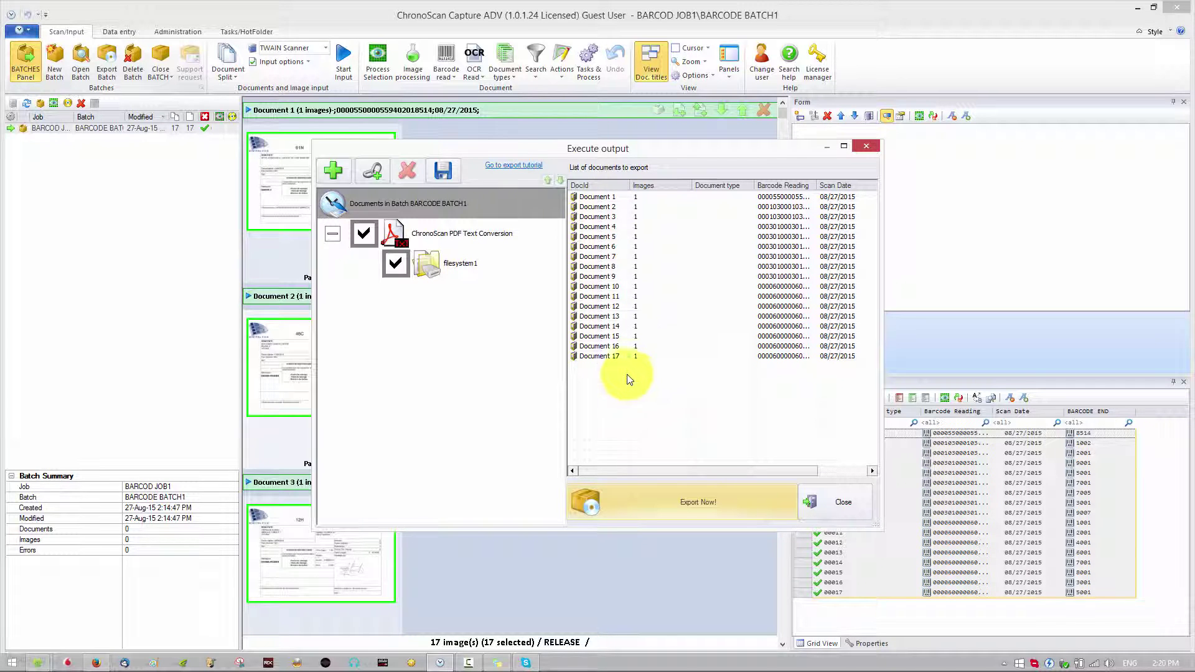
{"action": "left_click", "coordinate": [441, 269]}
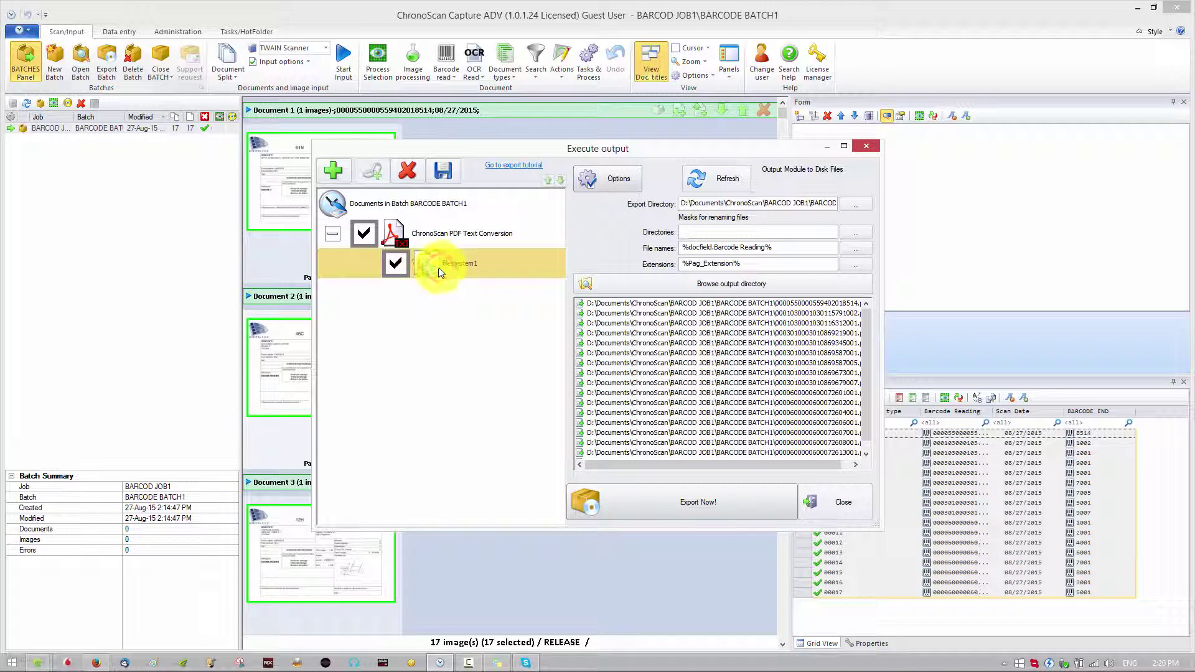
{"action": "left_click", "coordinate": [333, 170]}
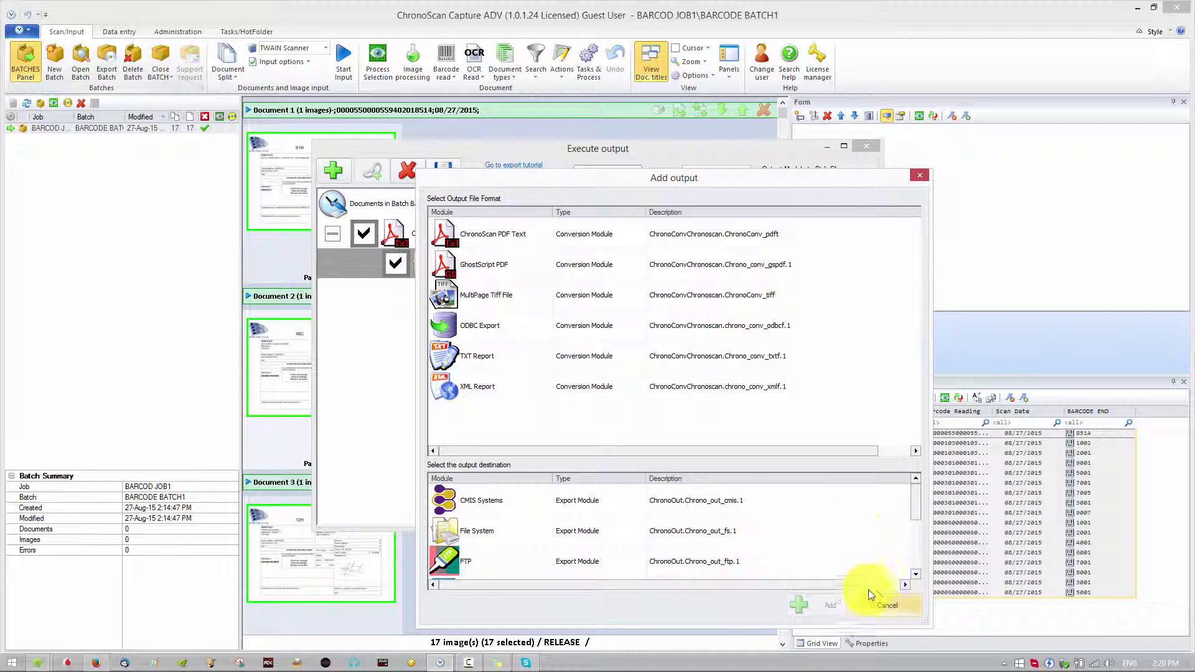
{"action": "left_click", "coordinate": [884, 606]}
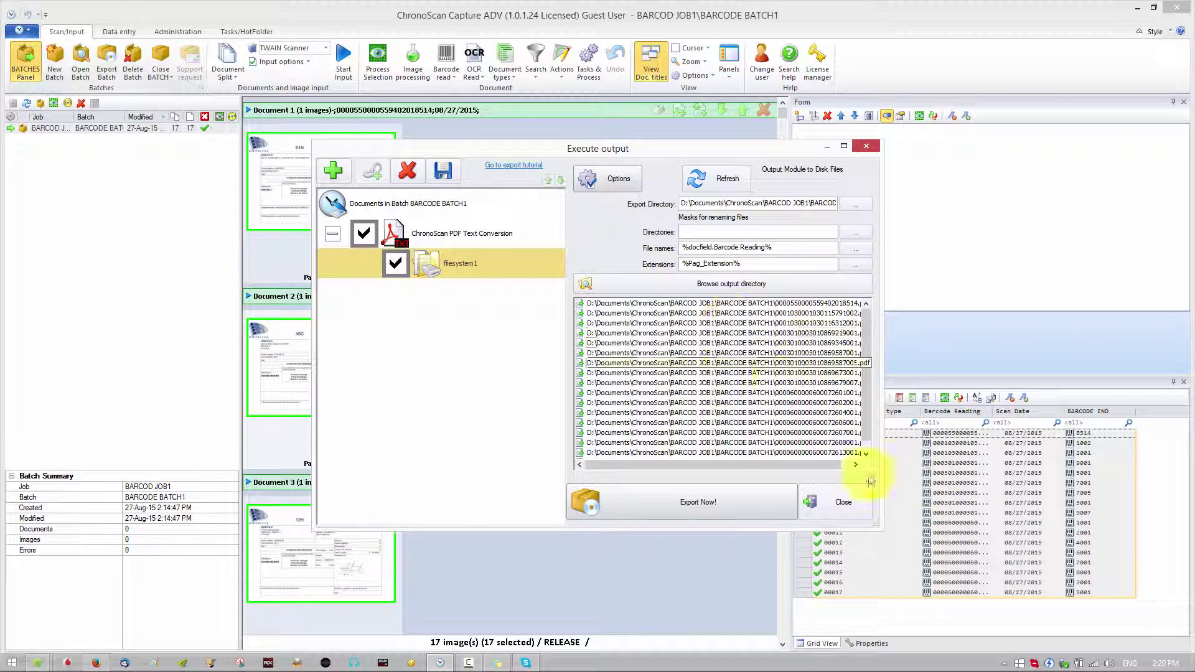
{"action": "mouse_move", "coordinate": [705, 463]}
{"action": "left_mouse_down"}
{"action": "mouse_move", "coordinate": [747, 475]}
{"action": "mouse_move", "coordinate": [685, 468]}
{"action": "left_mouse_up"}
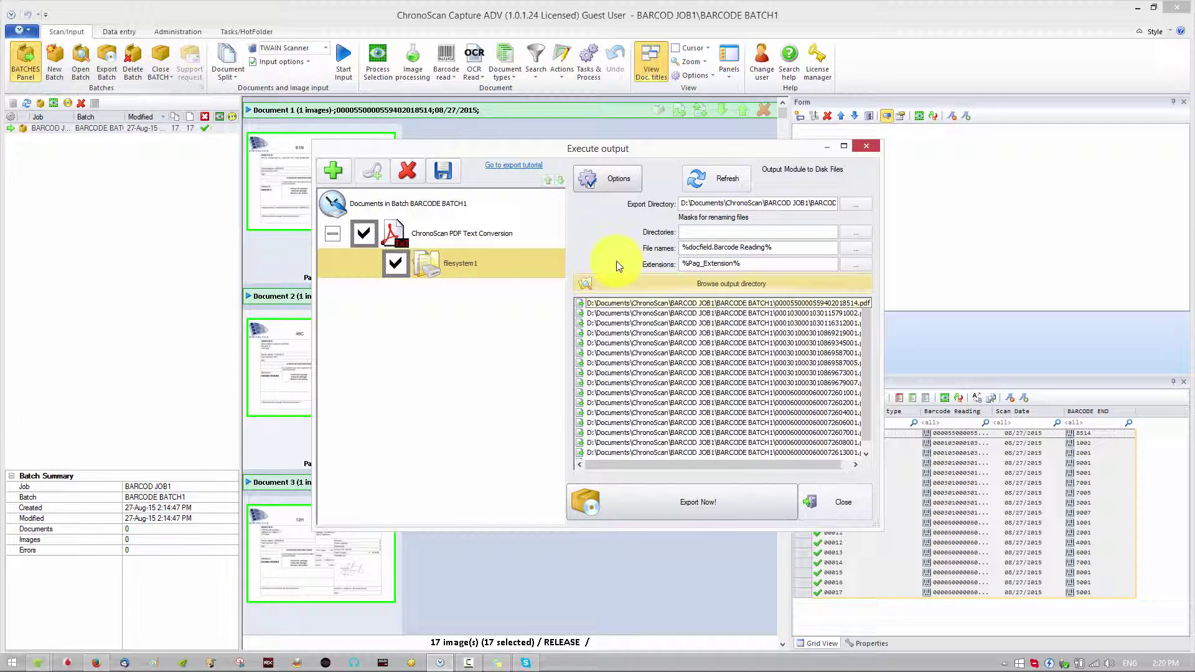
{"action": "left_click", "coordinate": [607, 184]}
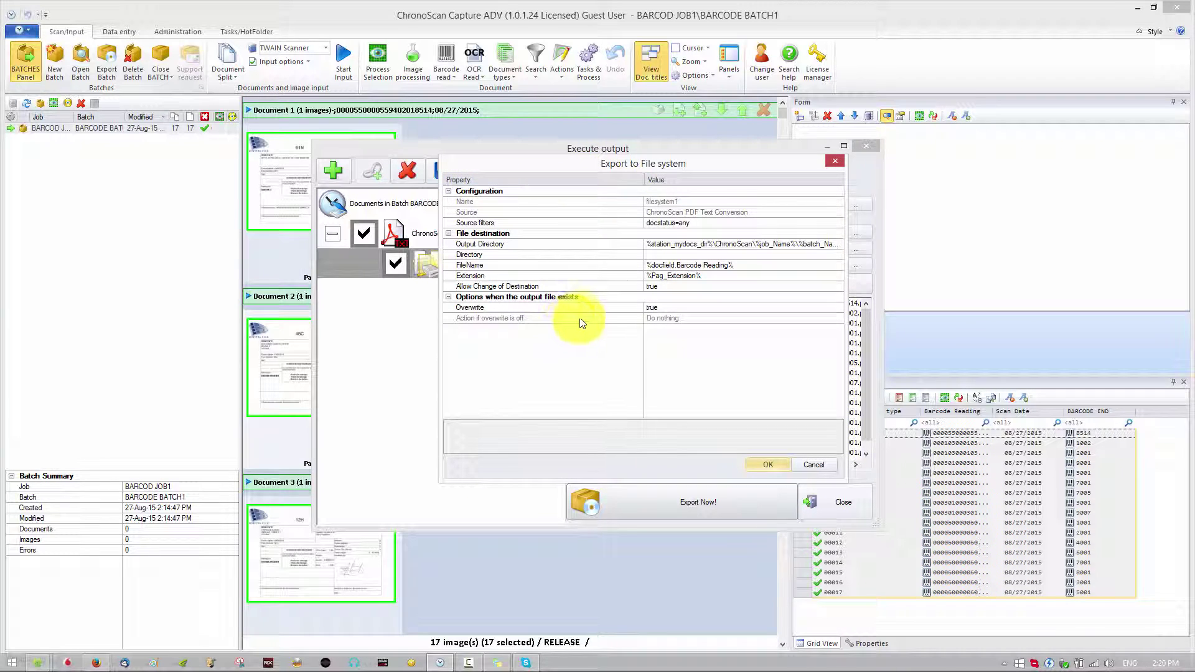
Step: Inspect the Output Directory variables wizard and its previewed path, then close it
{"action": "left_click", "coordinate": [481, 244]}
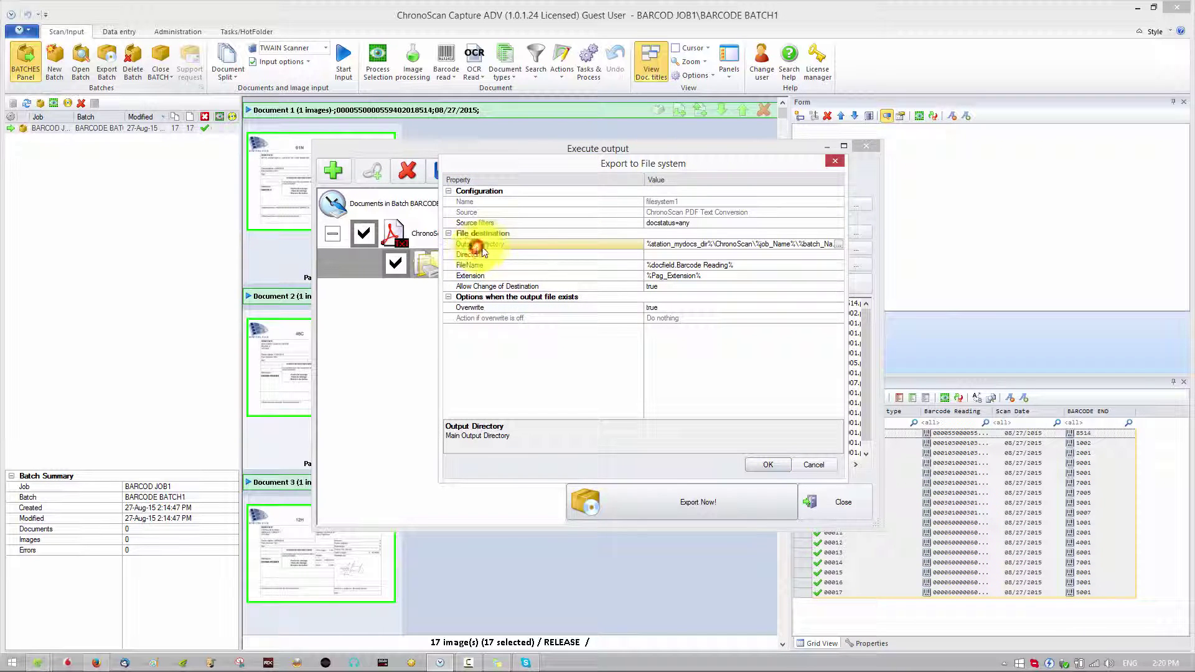
{"action": "left_click", "coordinate": [838, 244]}
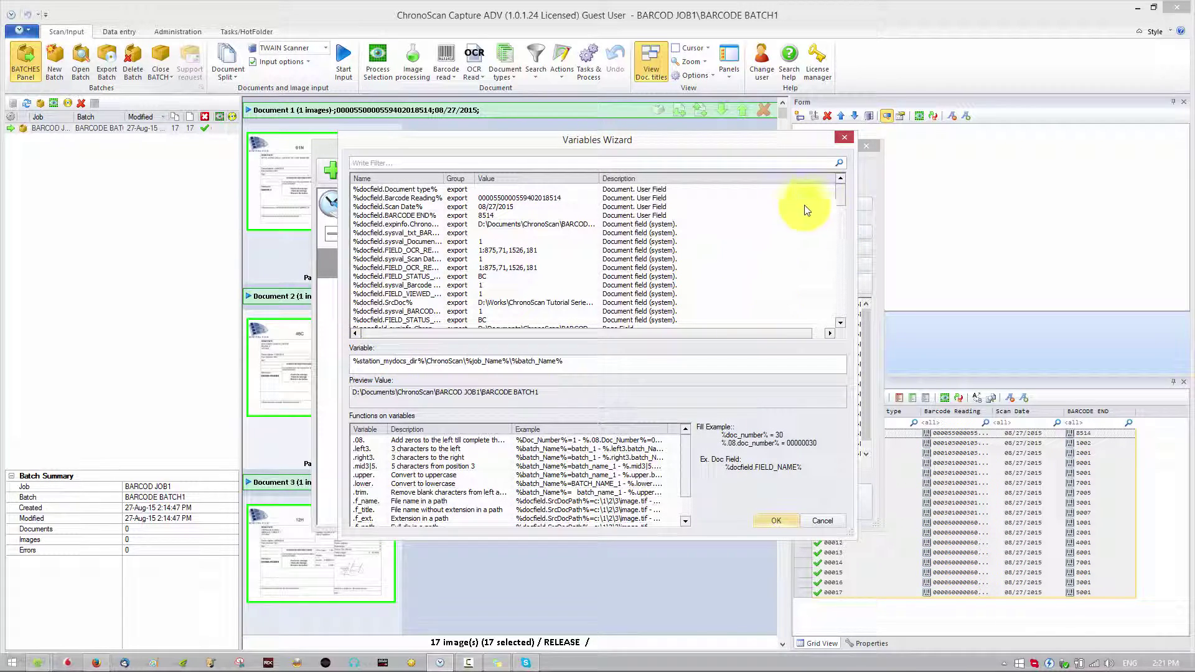
{"action": "left_click_drag", "start_coordinate": [840, 200], "coordinate": [827, 160]}
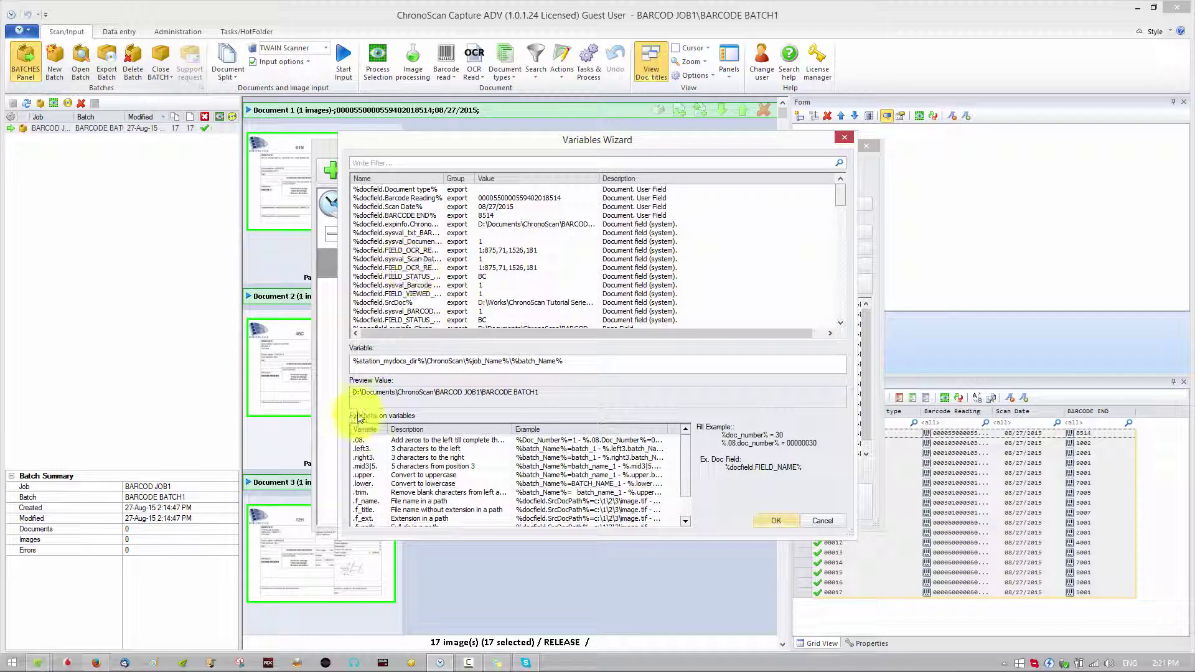
{"action": "left_click_drag", "start_coordinate": [363, 392], "coordinate": [387, 393]}
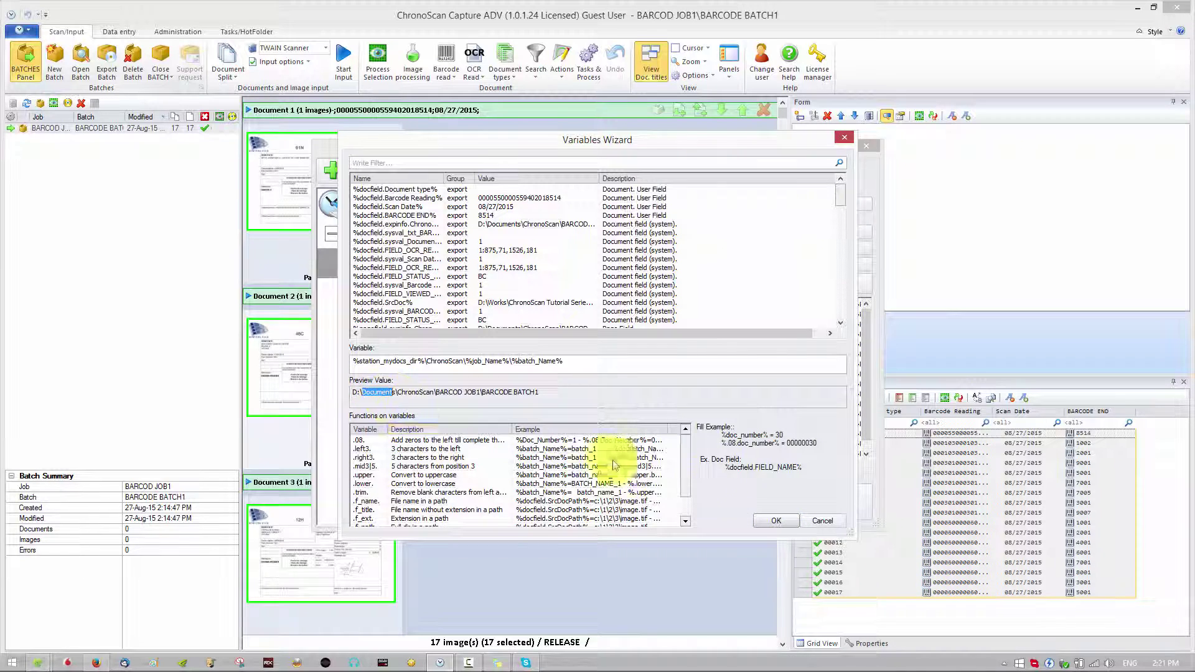
{"action": "left_click", "coordinate": [767, 517]}
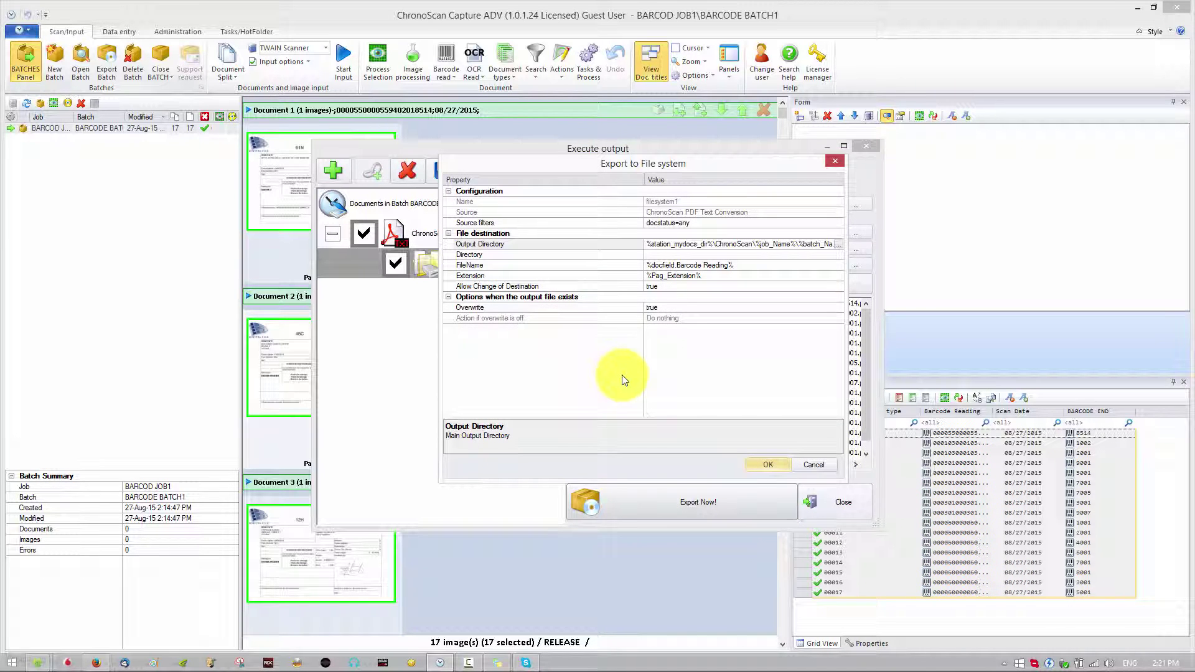
Step: Set the export Directory value to the %docfield.BARCODE END% variable
{"action": "left_click", "coordinate": [484, 257]}
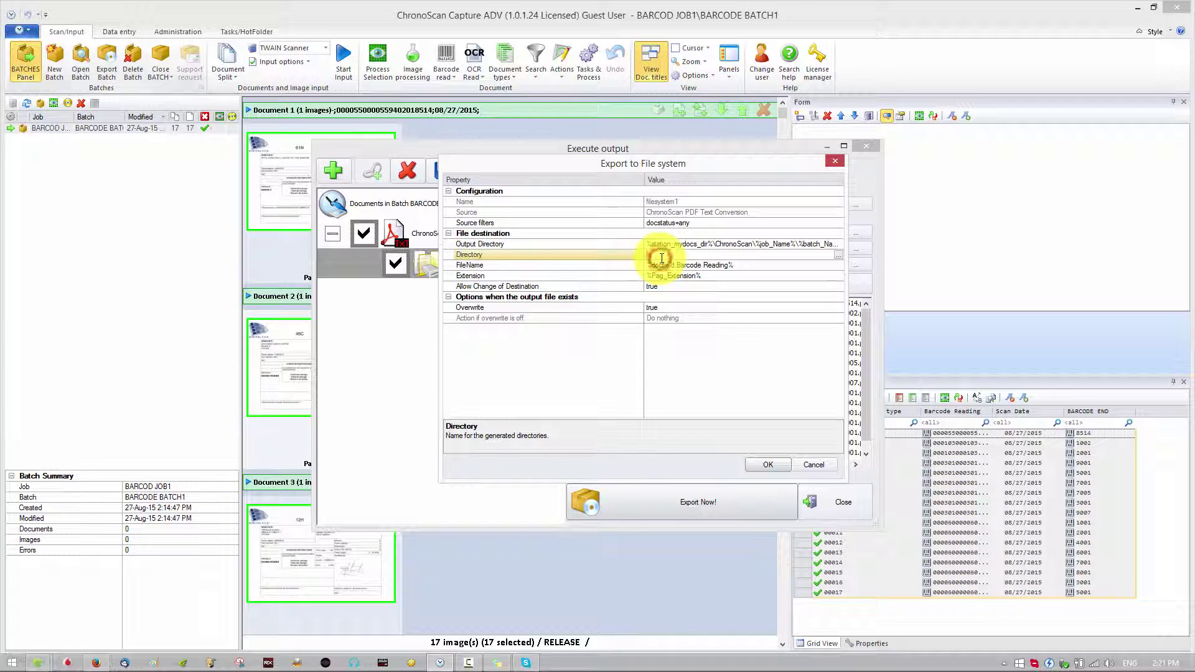
{"action": "left_click", "coordinate": [658, 256]}
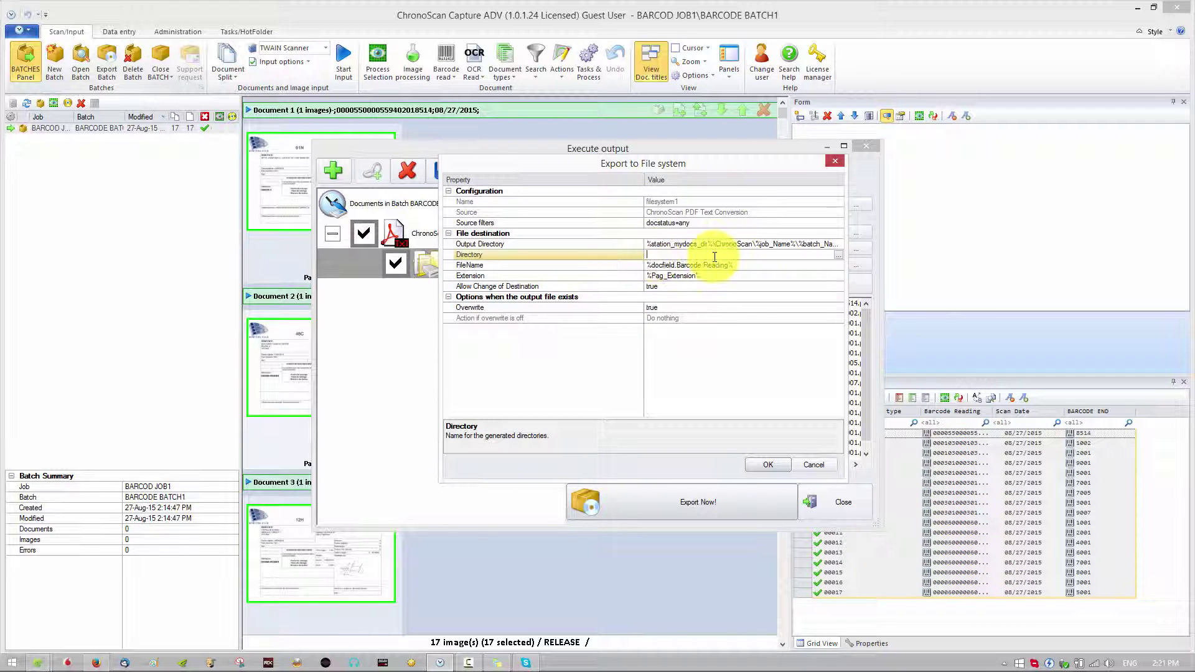
{"action": "left_click", "coordinate": [839, 256]}
{"action": "left_click", "coordinate": [819, 521]}
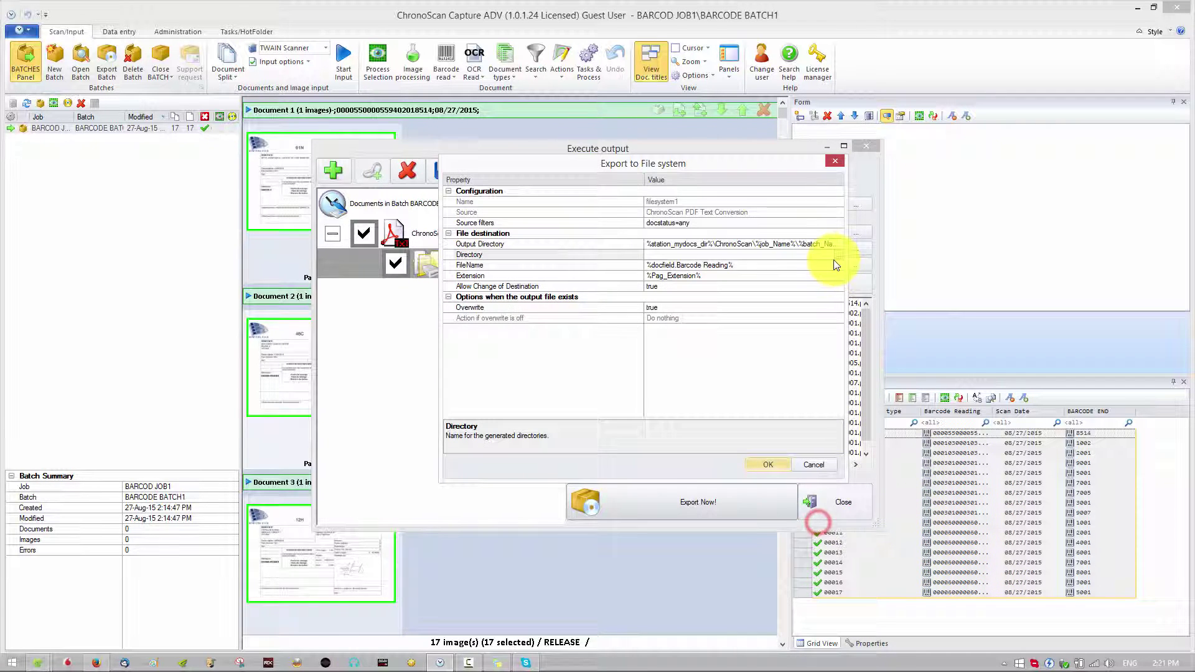
{"action": "left_click", "coordinate": [839, 255]}
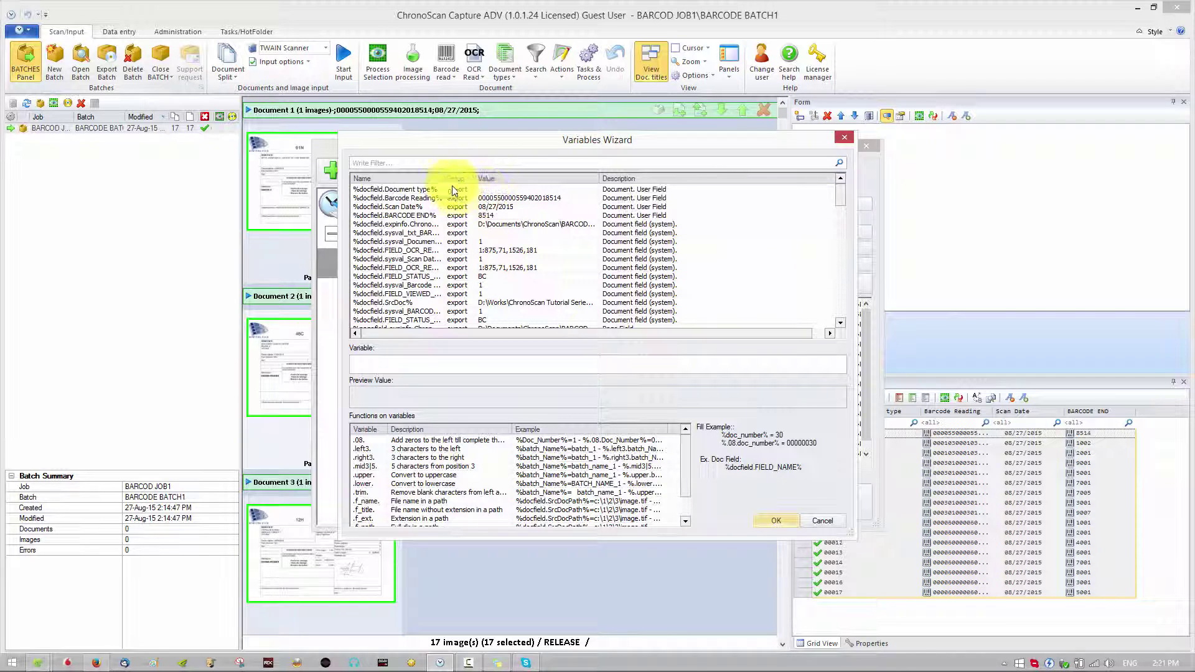
{"action": "left_click_drag", "start_coordinate": [446, 179], "coordinate": [493, 180]}
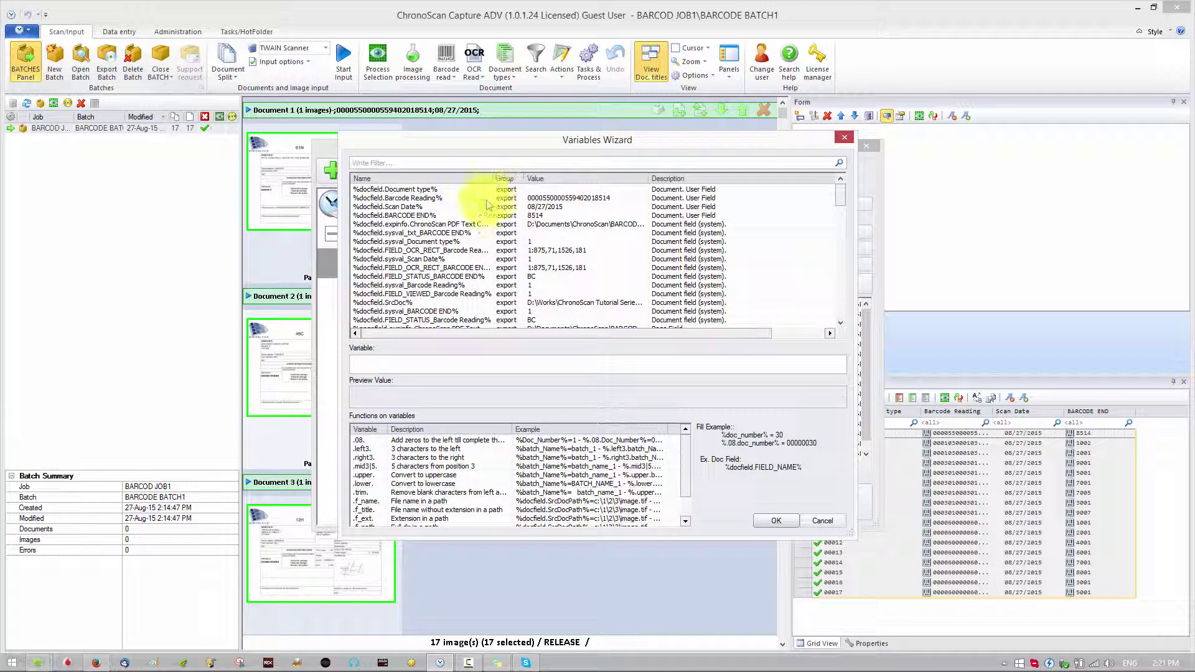
{"action": "left_click", "coordinate": [403, 216]}
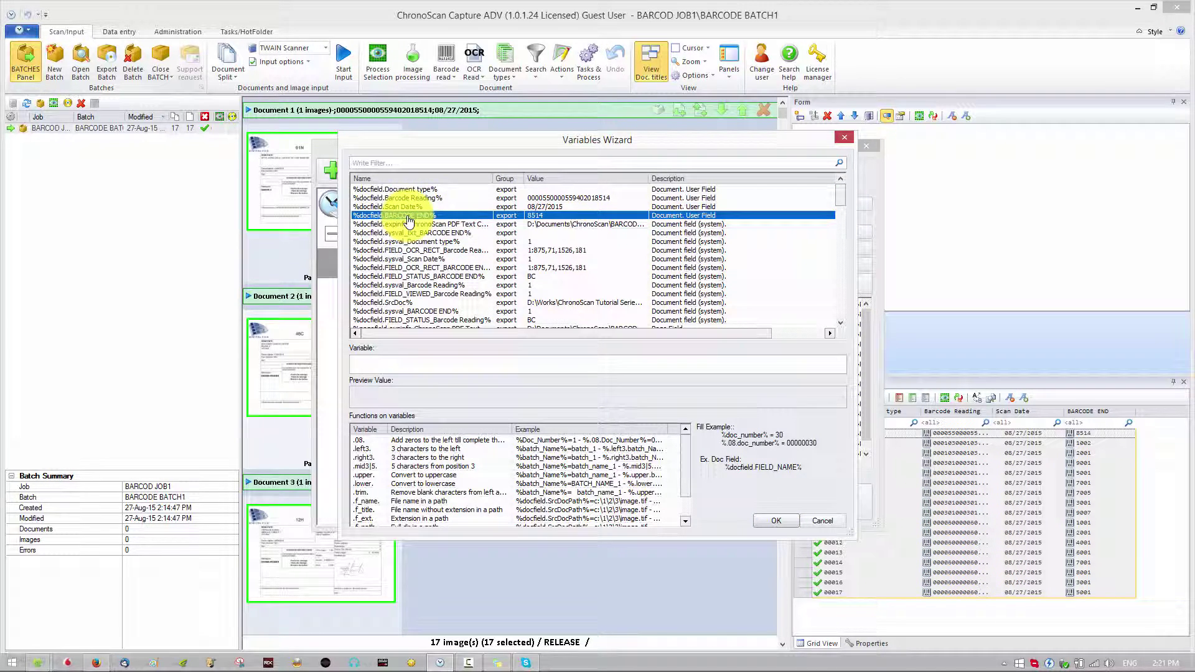
{"action": "double_click", "coordinate": [439, 362]}
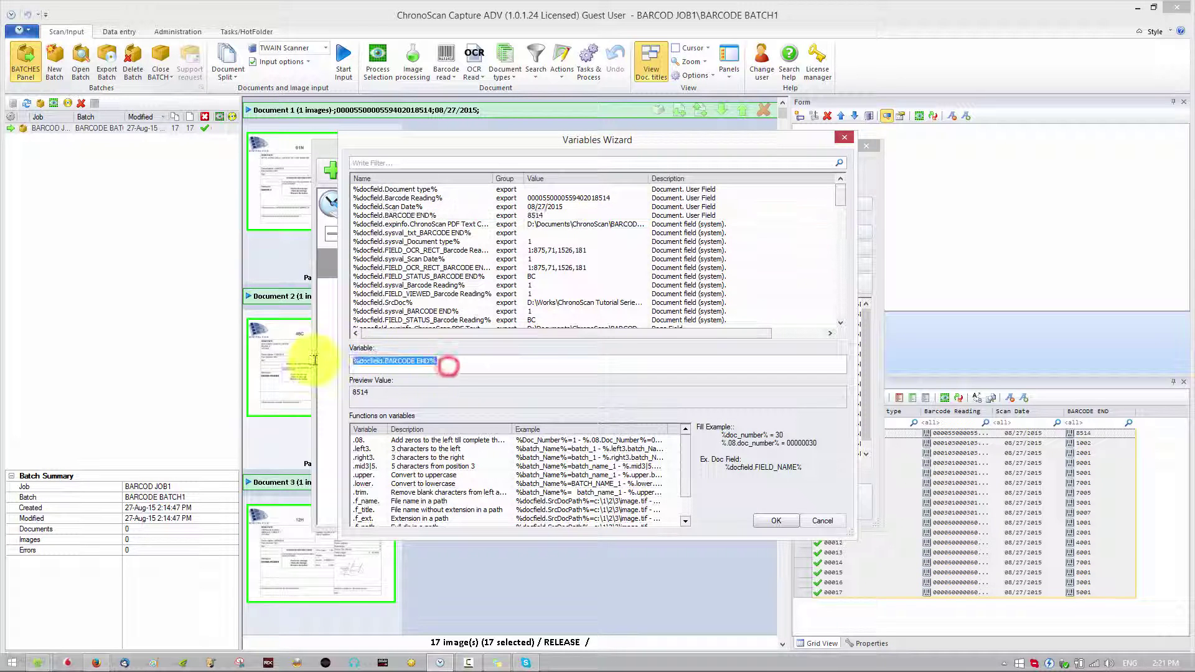
{"action": "left_click_drag", "start_coordinate": [393, 215], "coordinate": [448, 373]}
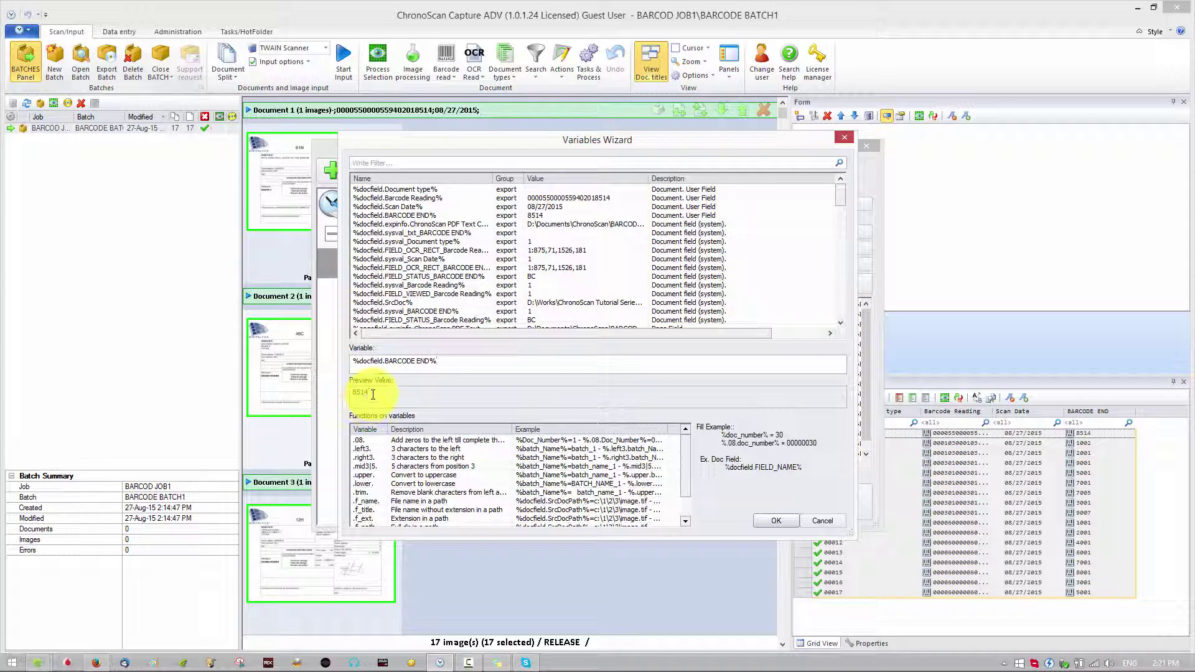
{"action": "left_click", "coordinate": [777, 521]}
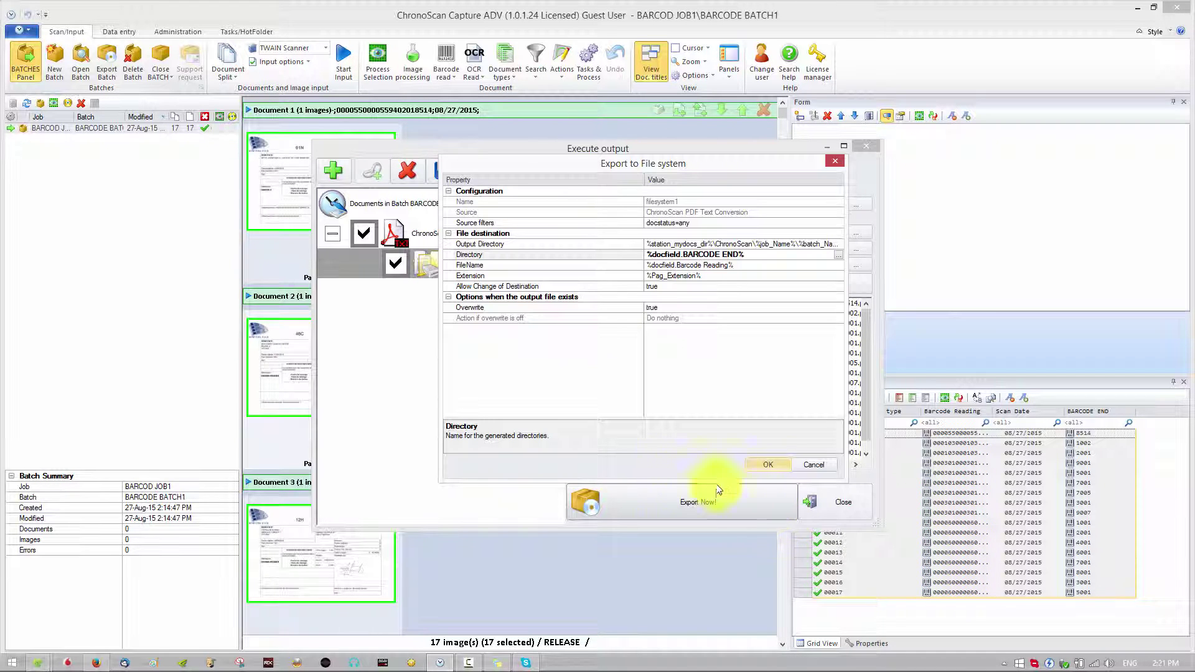
Step: Save the export settings and run Export Now on the batch
{"action": "left_click", "coordinate": [764, 465]}
{"action": "left_click_drag", "start_coordinate": [719, 469], "coordinate": [787, 467]}
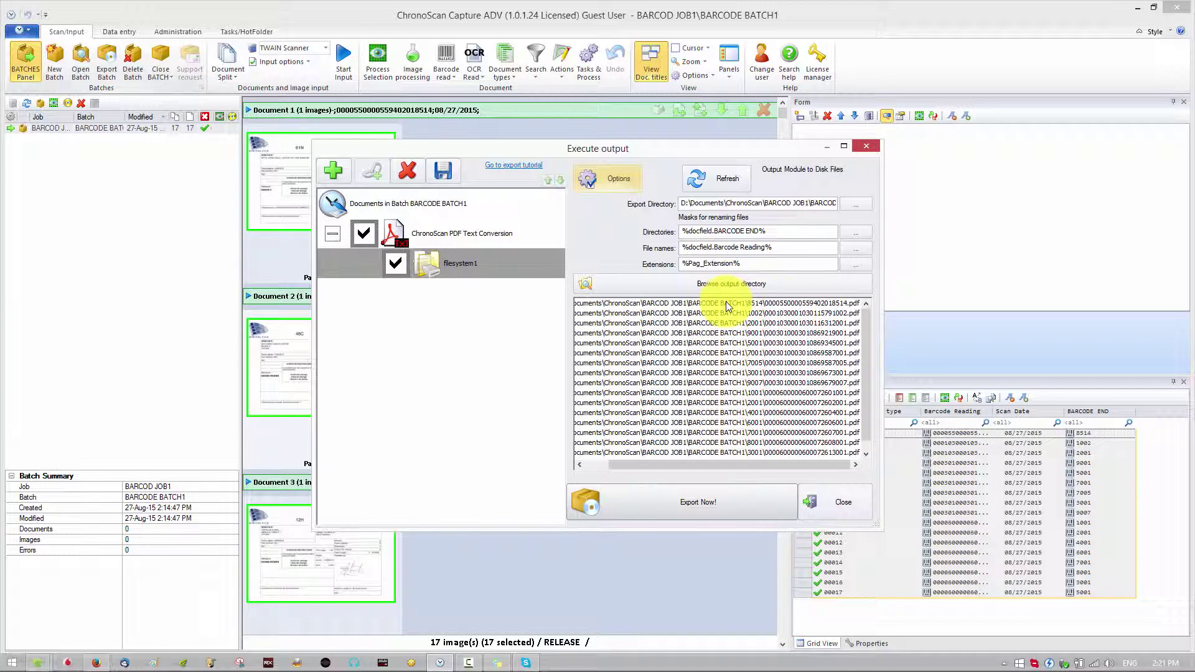
{"action": "mouse_move", "coordinate": [866, 373]}
{"action": "left_mouse_down"}
{"action": "mouse_move", "coordinate": [848, 395]}
{"action": "mouse_move", "coordinate": [865, 386]}
{"action": "left_mouse_up"}
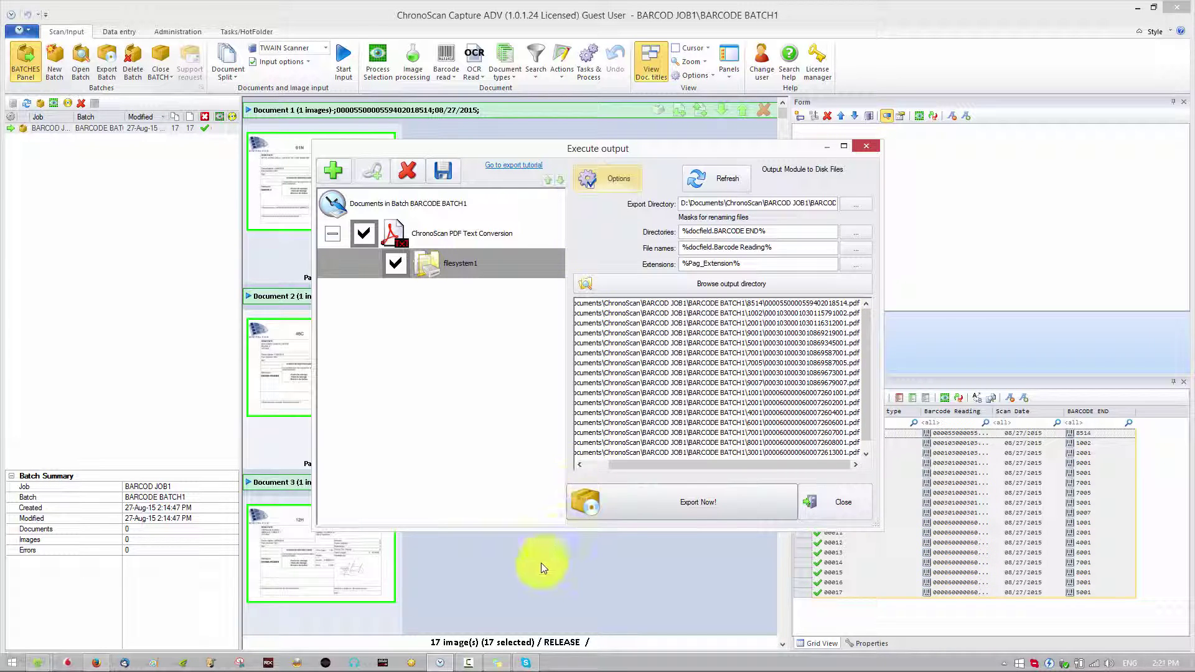
{"action": "left_click", "coordinate": [683, 505]}
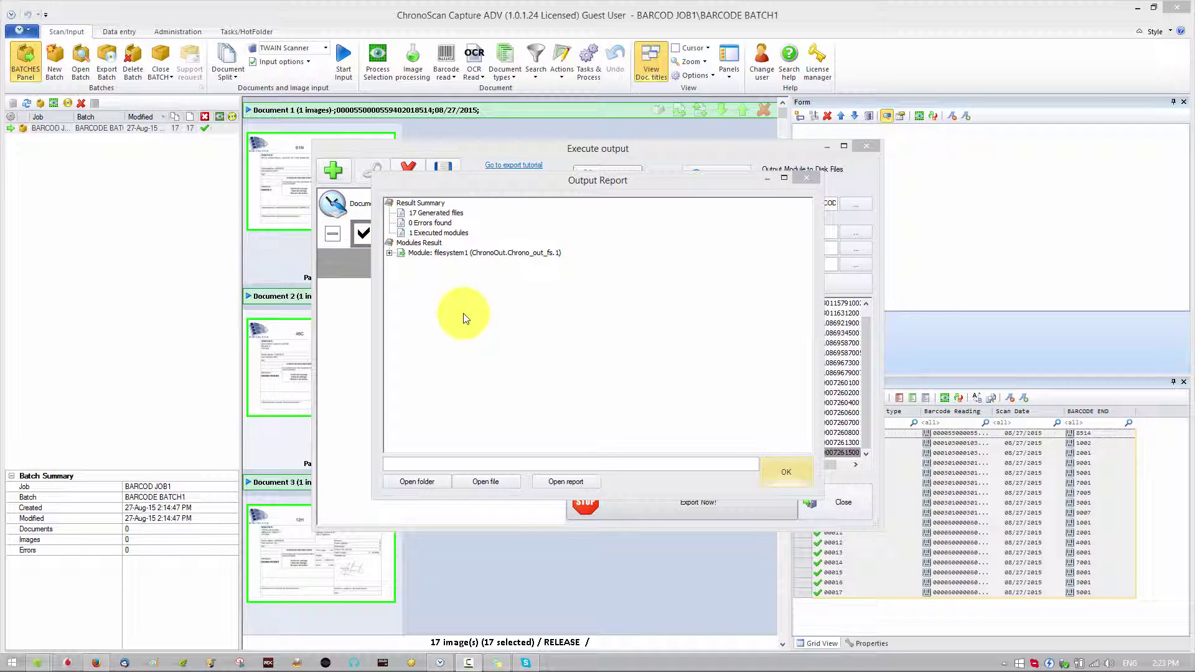
Step: In the Output Report, select the file exported to folder 4001 and open its folder
{"action": "left_click", "coordinate": [390, 253]}
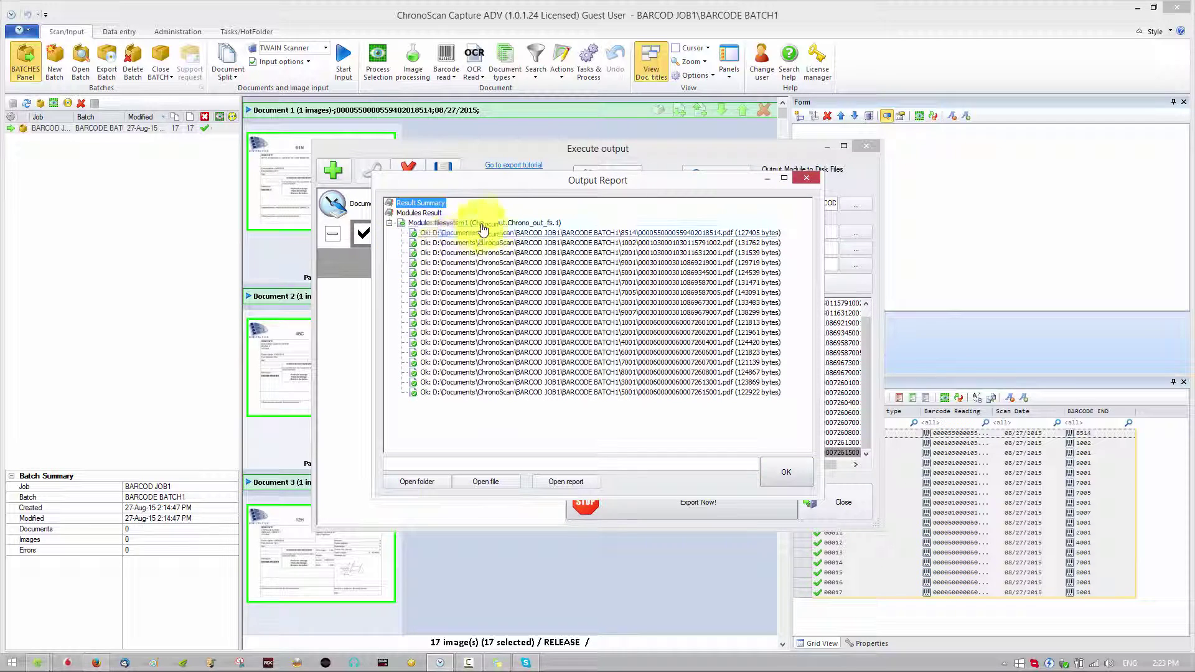
{"action": "left_click", "coordinate": [523, 274]}
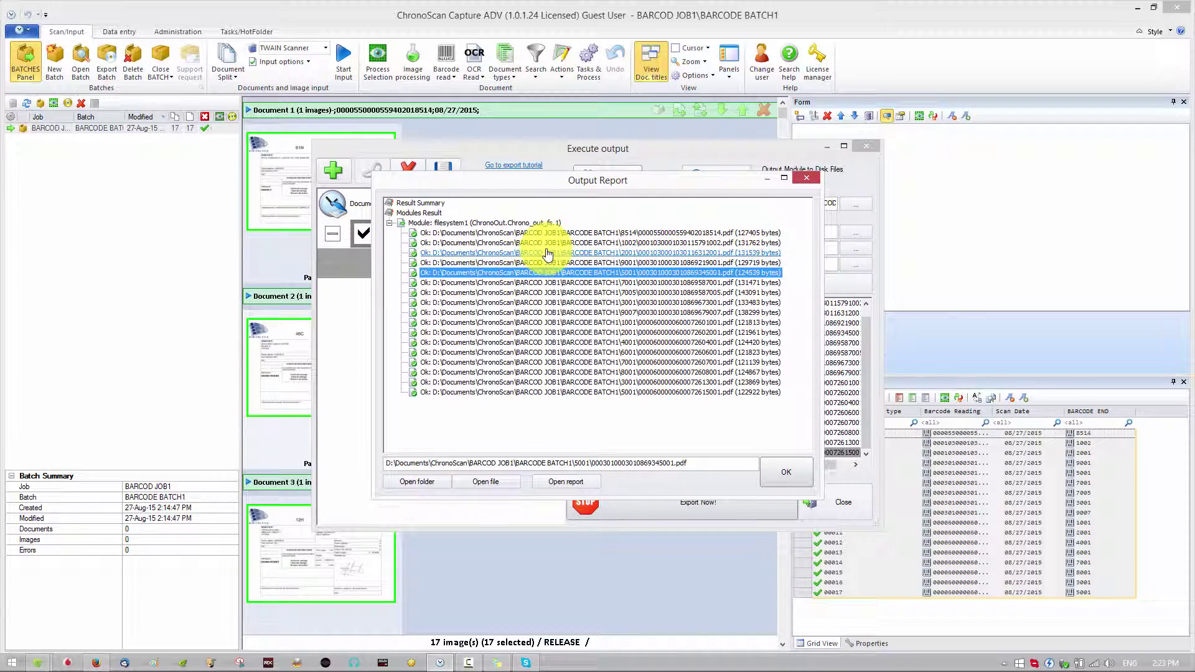
{"action": "left_click", "coordinate": [559, 232]}
{"action": "left_click", "coordinate": [570, 342]}
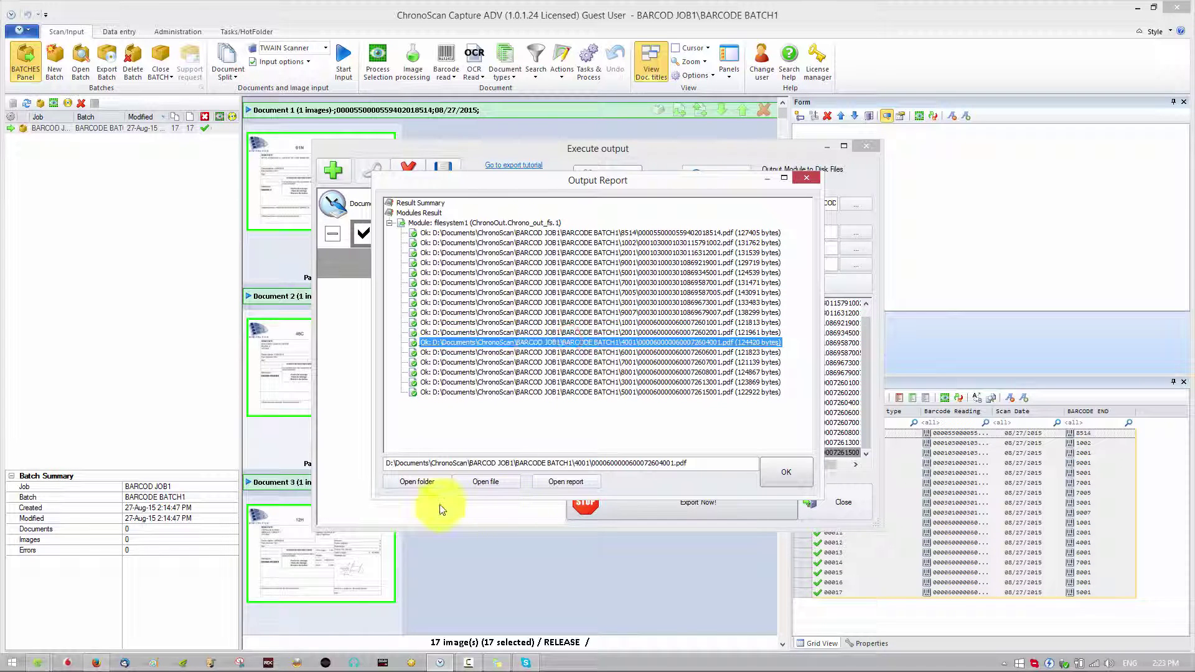
{"action": "left_click", "coordinate": [418, 483]}
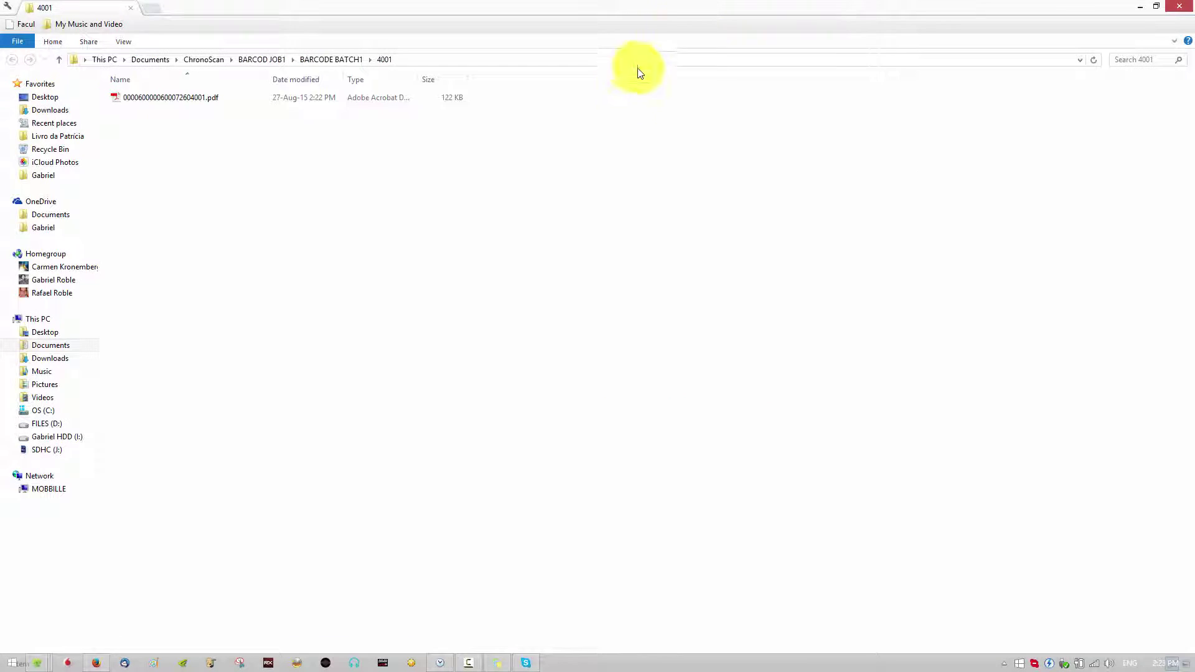
Step: Navigate through BARCOD JOB1 into the BARCODE BATCH1 folder
{"action": "left_click", "coordinate": [202, 60]}
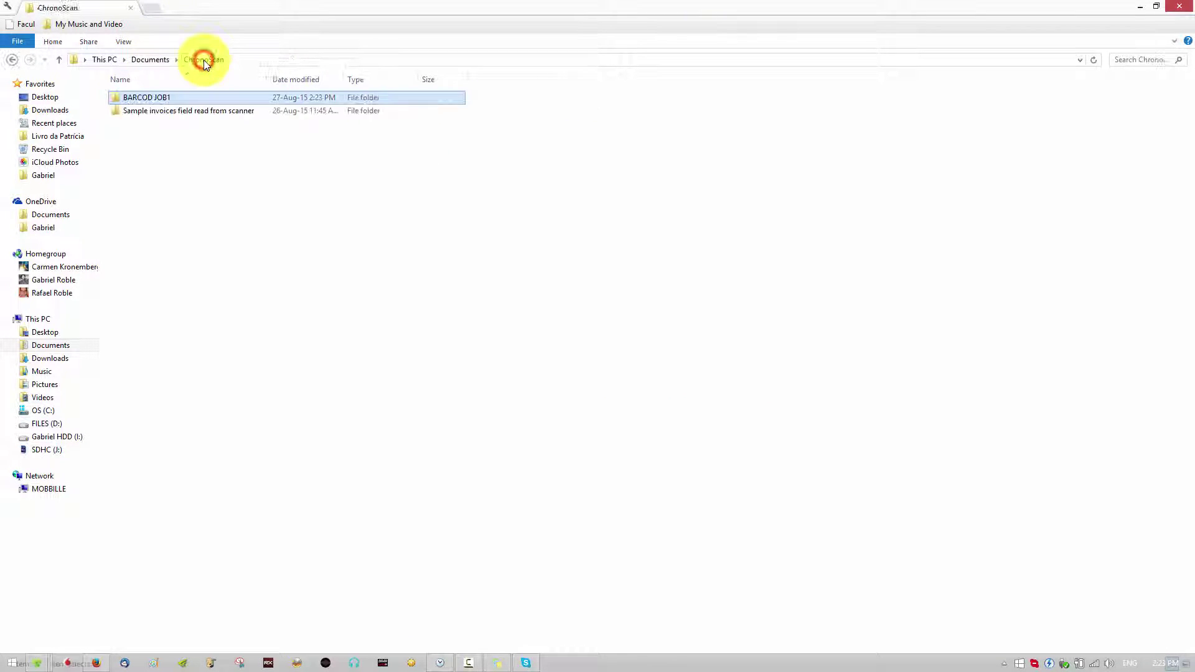
{"action": "double_click", "coordinate": [146, 101]}
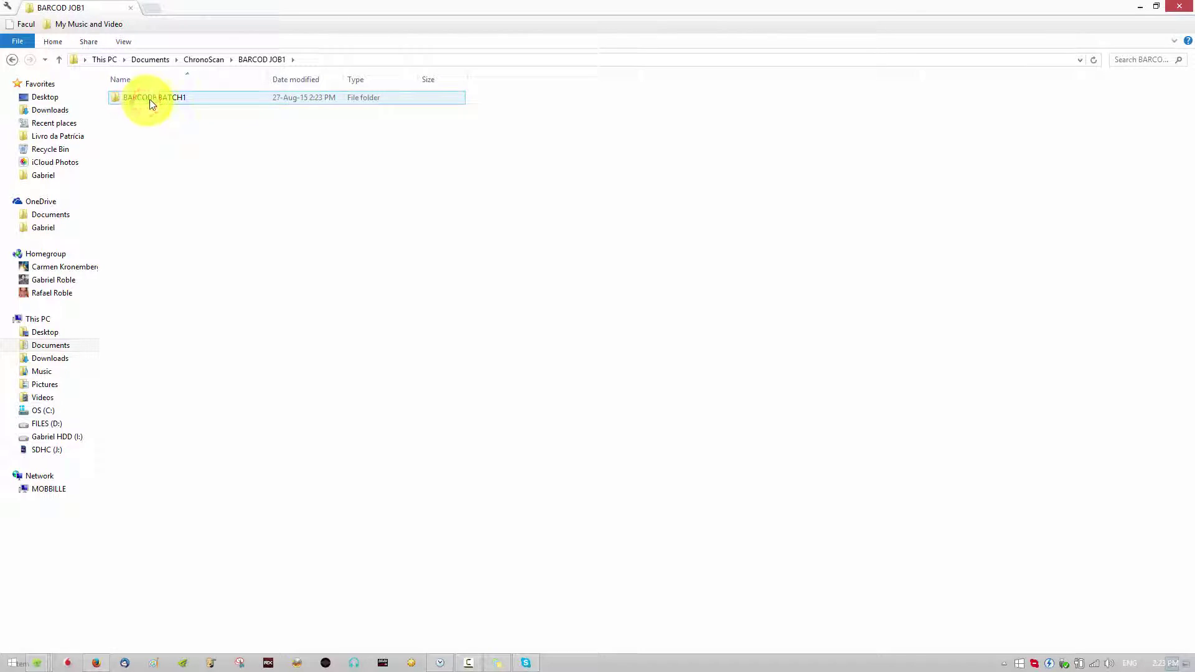
{"action": "double_click", "coordinate": [150, 99]}
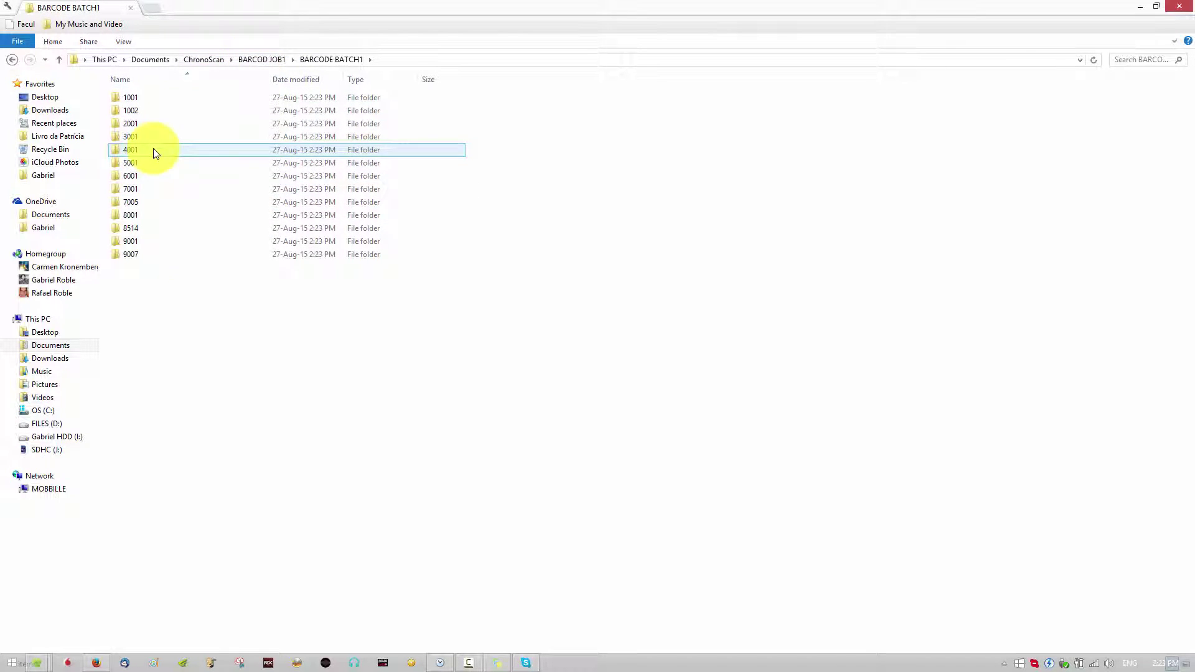
{"action": "left_click_drag", "start_coordinate": [163, 305], "coordinate": [149, 152]}
{"action": "left_click", "coordinate": [160, 312]}
Step: Check folders 9007, 7005 and 5001, open 0003010003010869345001.pdf, then close Acrobat
{"action": "double_click", "coordinate": [128, 255]}
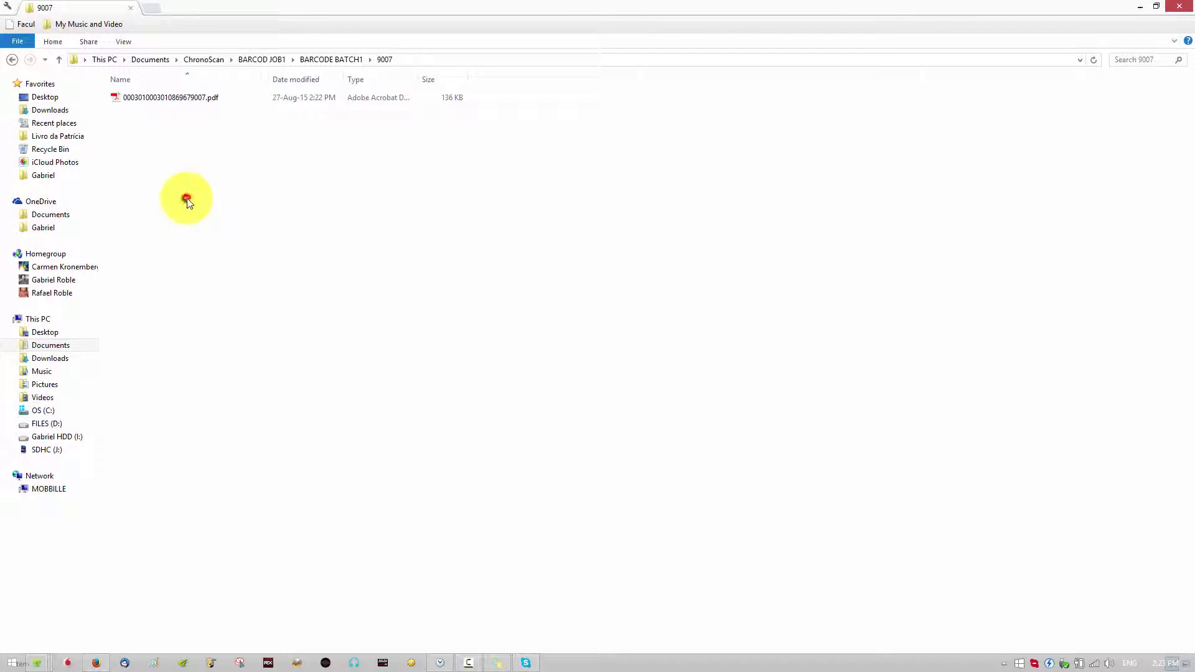
{"action": "key", "text": "alt+Left"}
{"action": "double_click", "coordinate": [139, 199]}
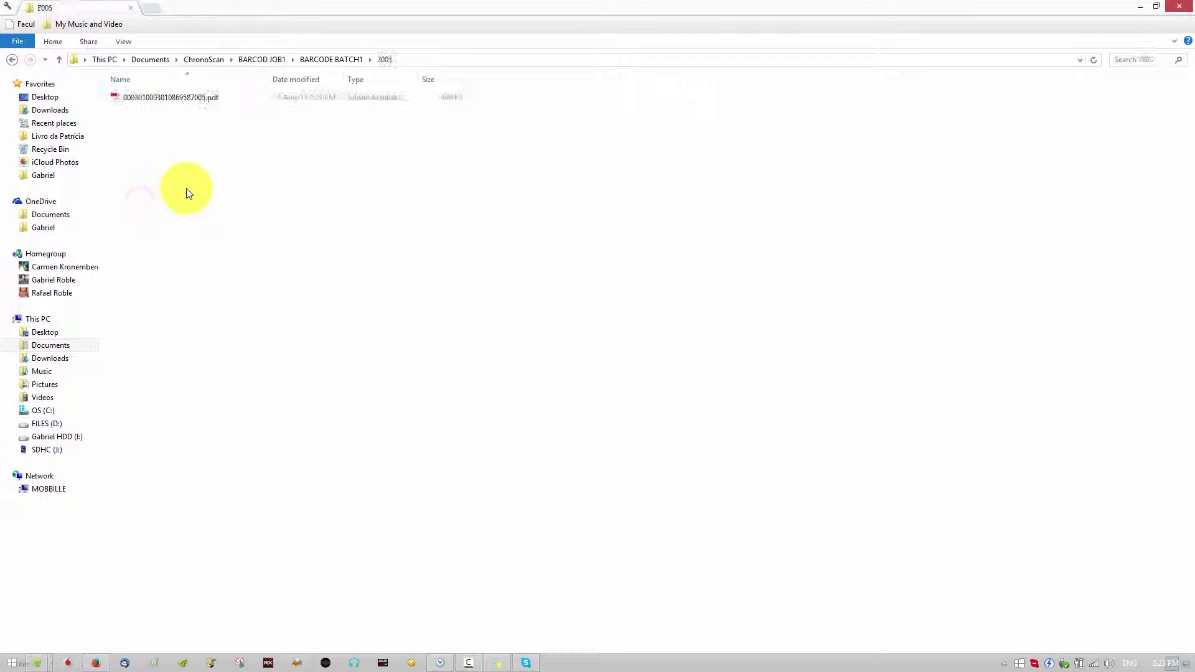
{"action": "key", "text": "alt+Left"}
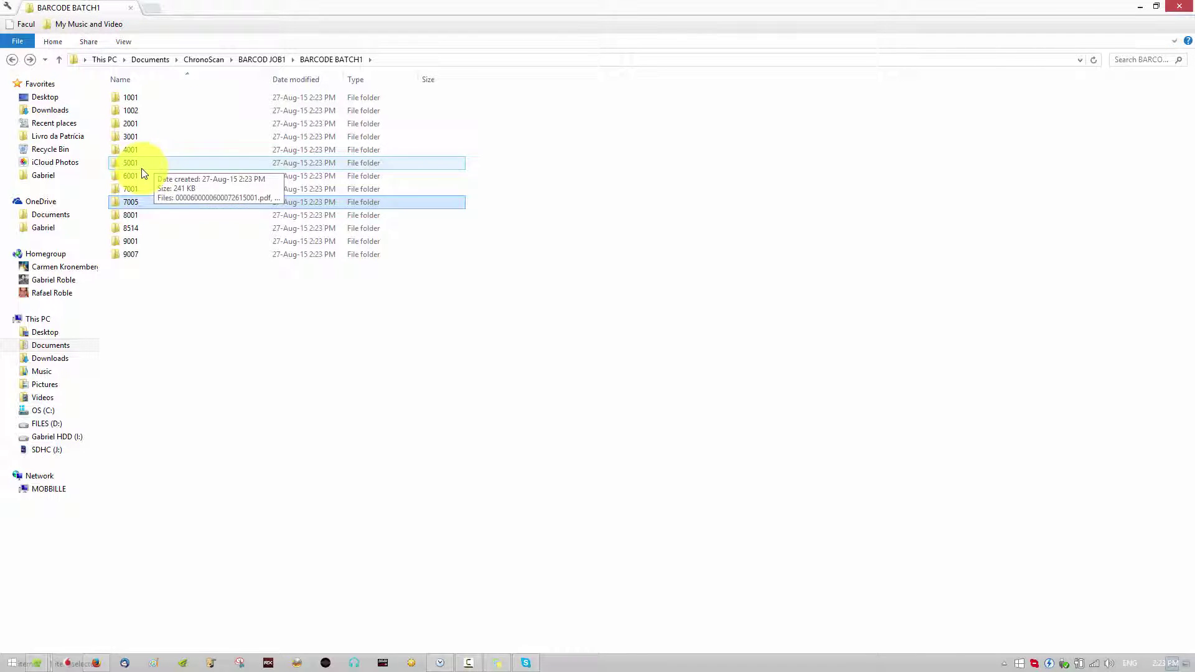
{"action": "double_click", "coordinate": [141, 167]}
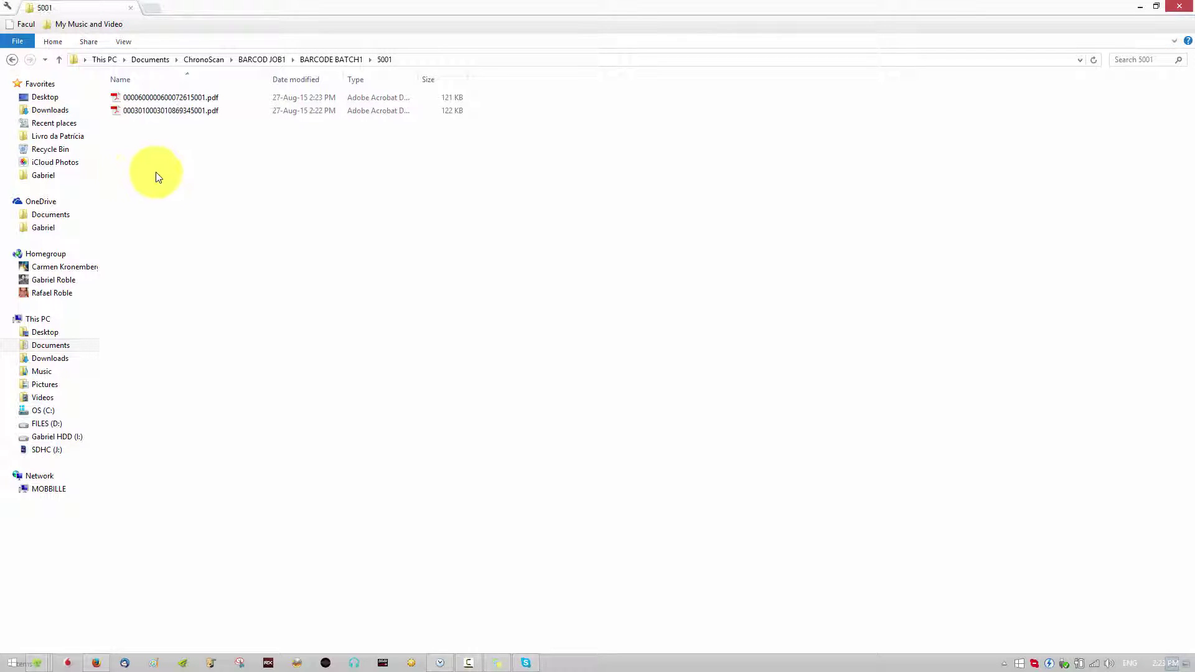
{"action": "double_click", "coordinate": [176, 111]}
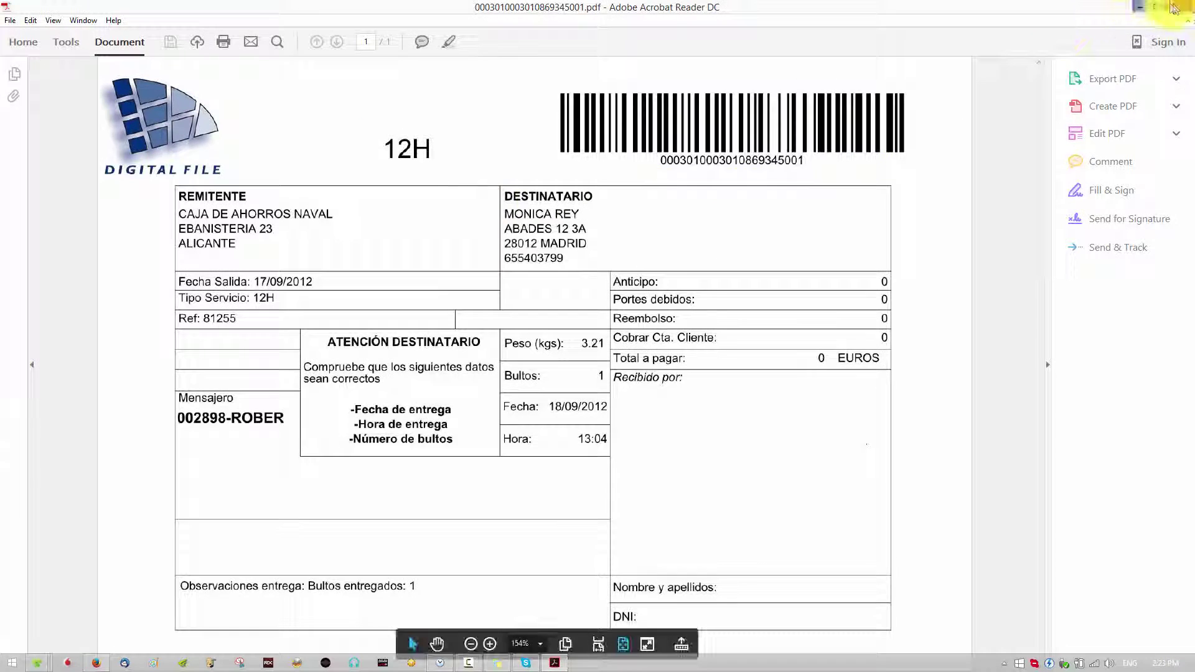
{"action": "left_click", "coordinate": [1179, 6]}
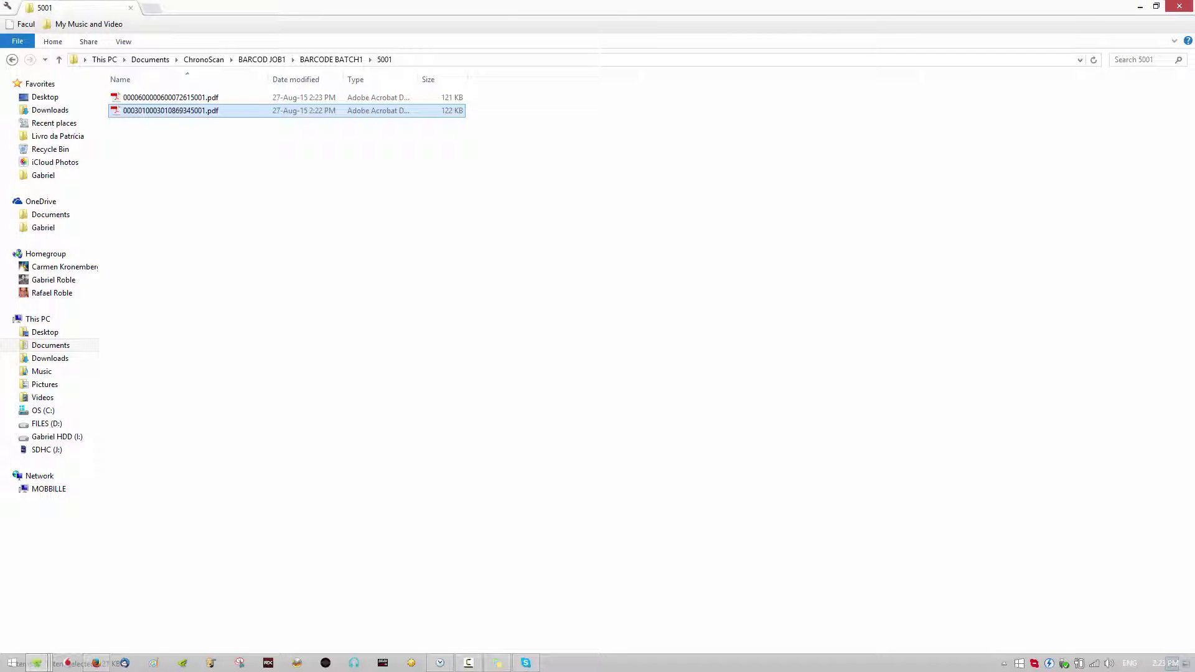